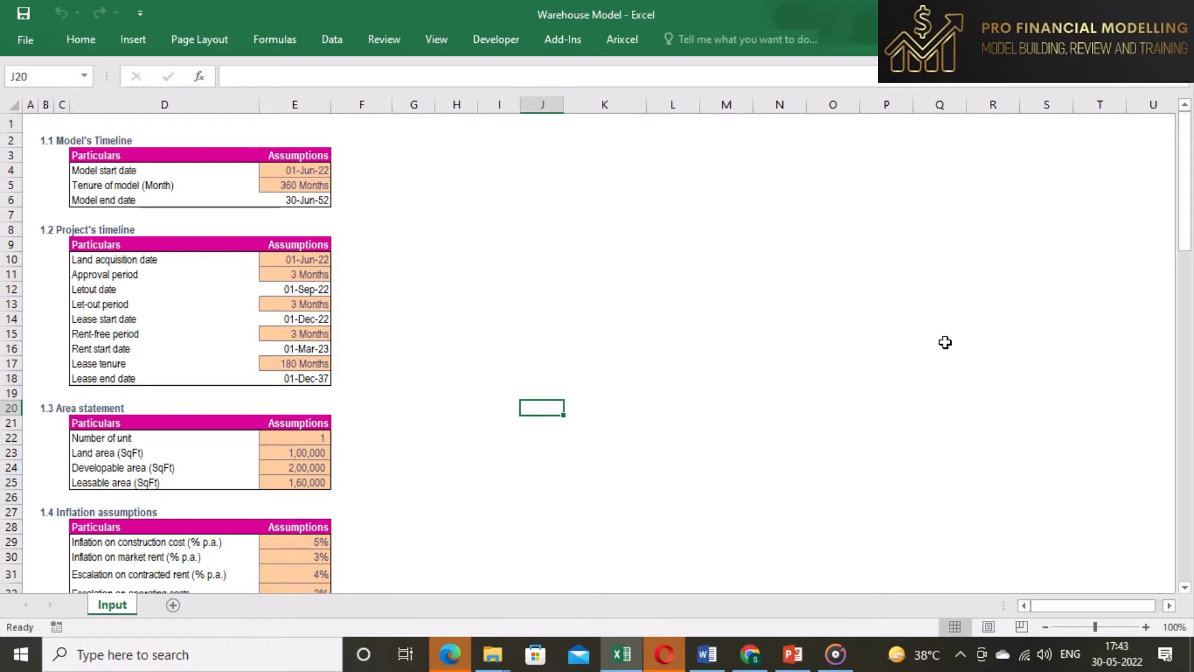
Add a new worksheet and name it Calculation
{"action": "left_click", "coordinate": [173, 607]}
{"action": "double_click", "coordinate": [175, 605]}
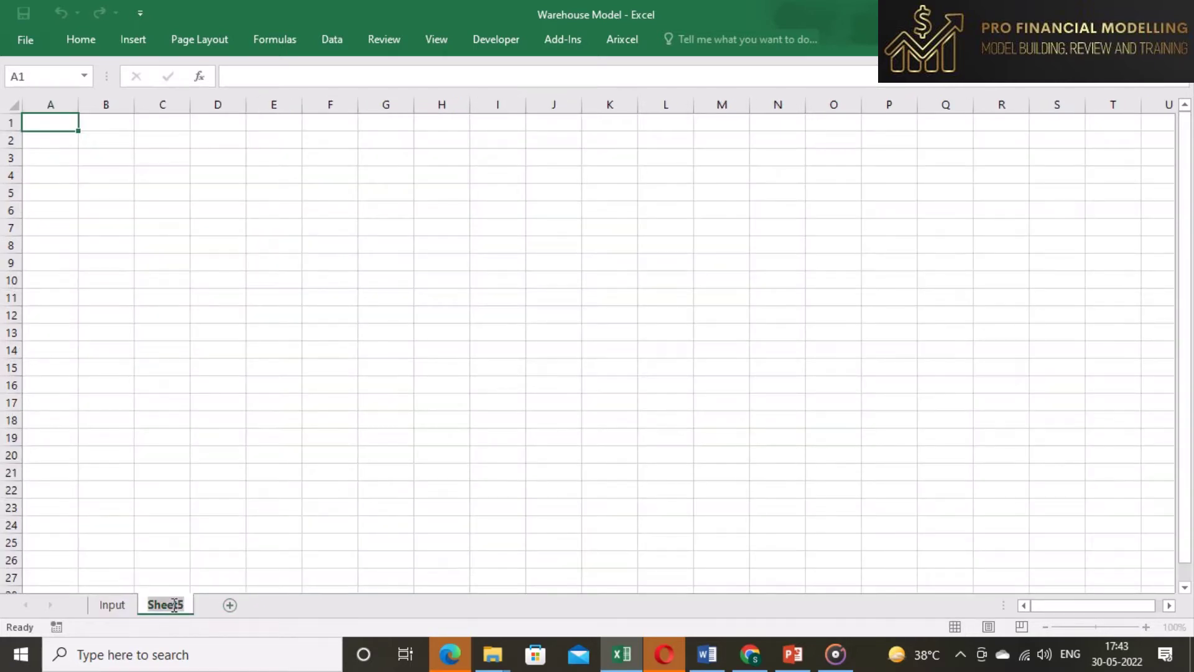
{"action": "type", "text": "Calculat"}
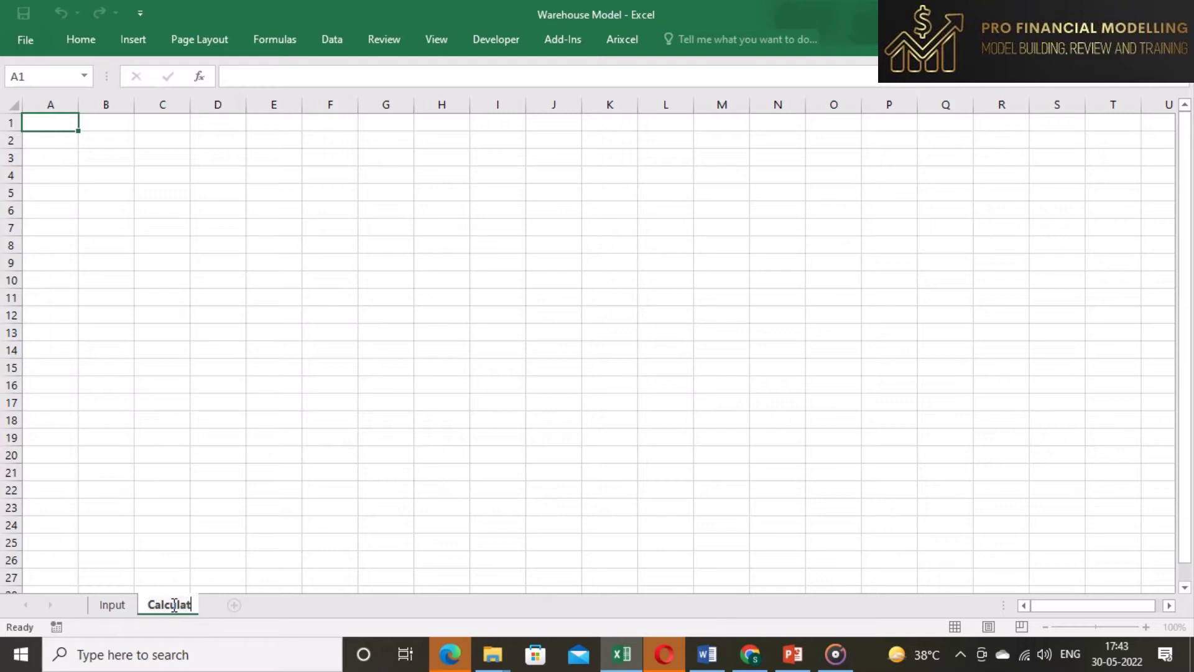
{"action": "type", "text": "ion"}
{"action": "key", "text": "Return"}
{"action": "left_click", "coordinate": [217, 558]}
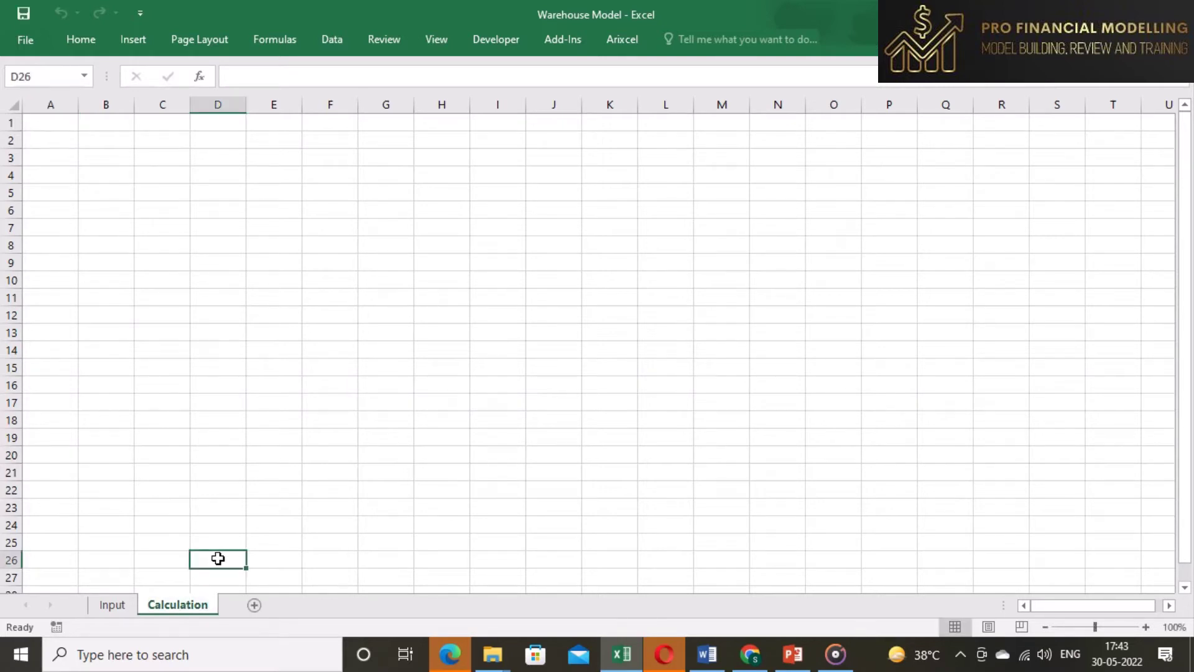
Narrow columns A to C together and widen column D for labels
{"action": "left_click", "coordinate": [45, 100]}
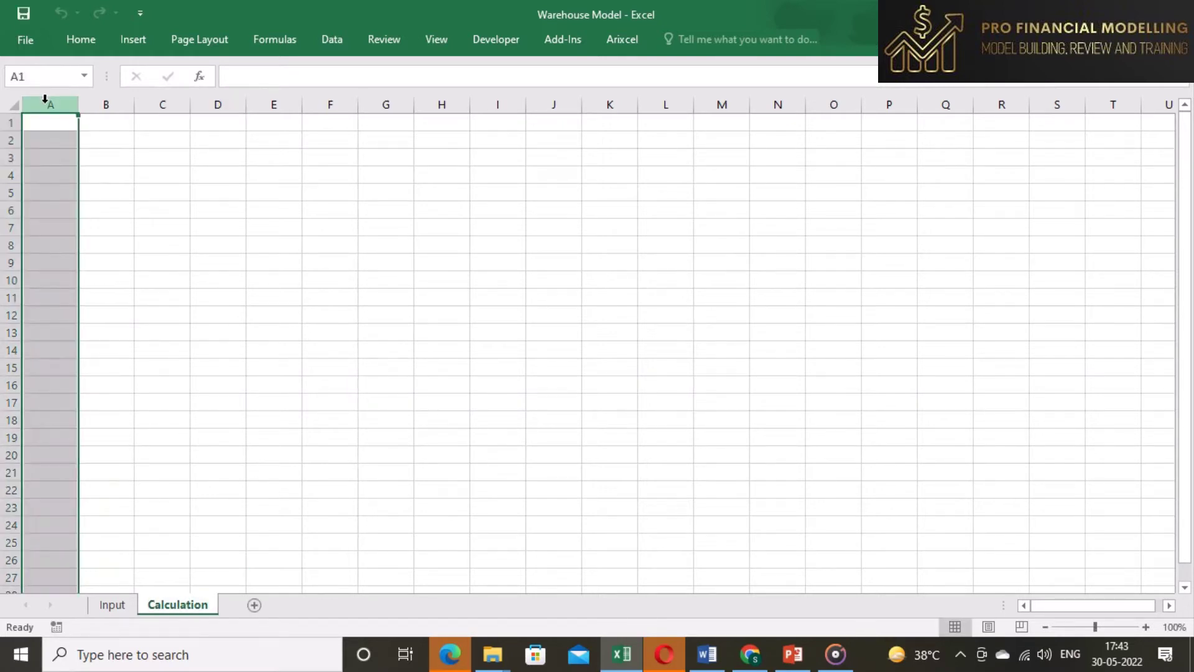
{"action": "left_click_drag", "start_coordinate": [44, 100], "coordinate": [124, 100]}
{"action": "left_click_drag", "start_coordinate": [45, 99], "coordinate": [162, 104]}
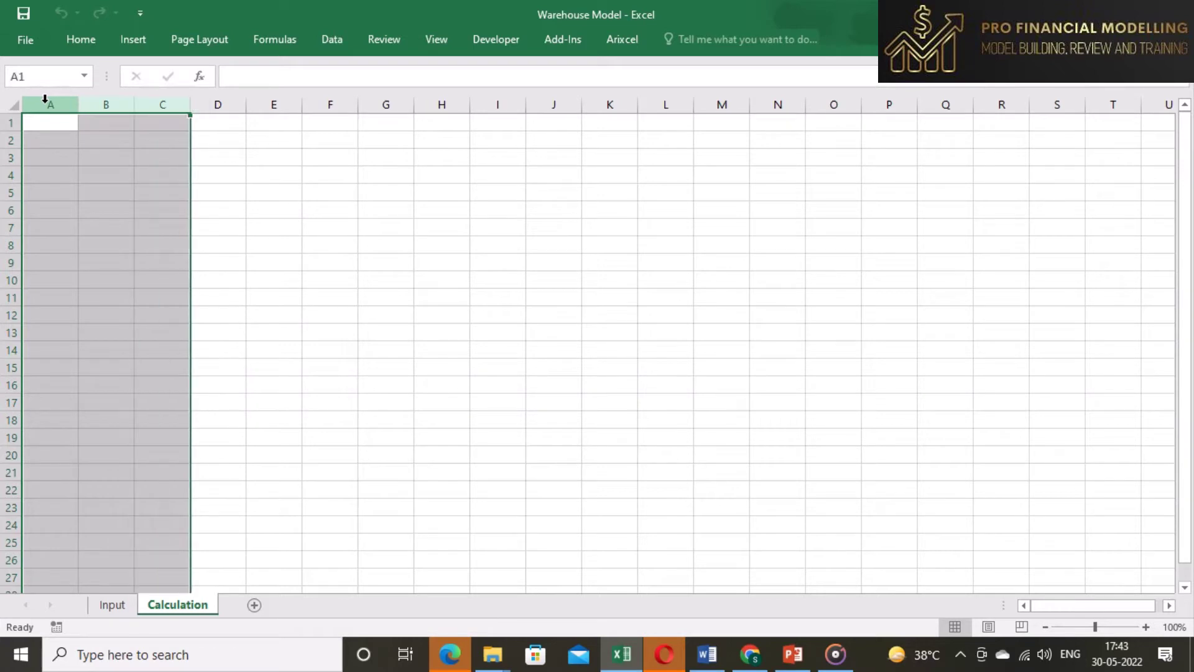
{"action": "left_click_drag", "start_coordinate": [78, 104], "coordinate": [45, 114]}
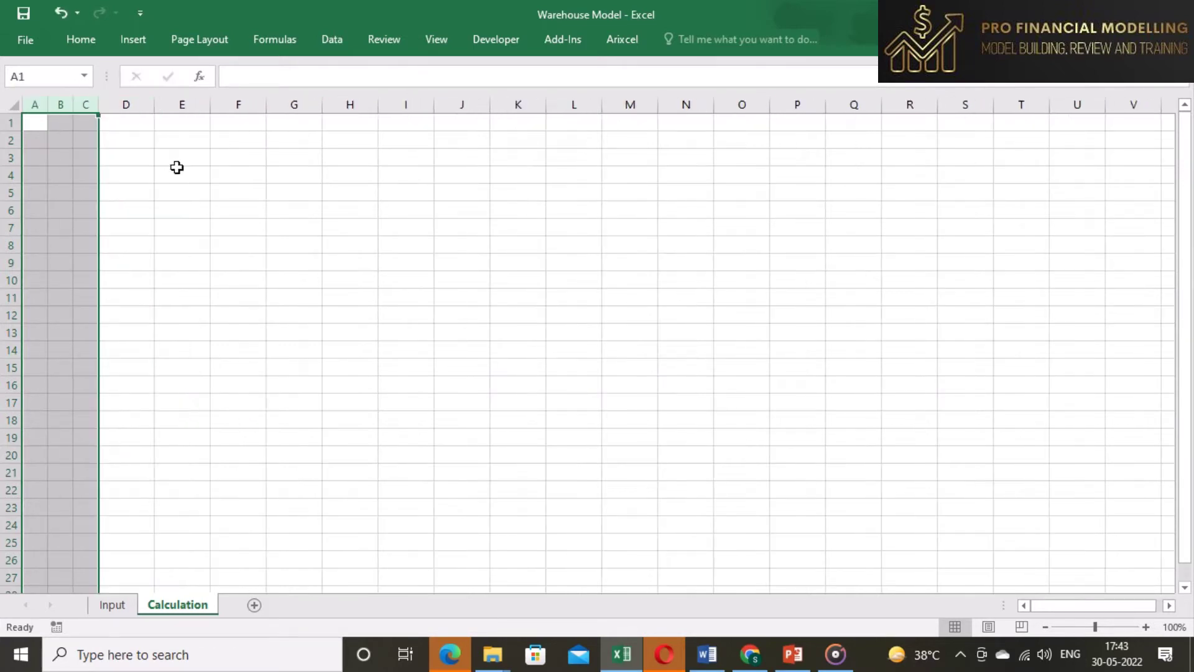
{"action": "left_click", "coordinate": [168, 186]}
{"action": "left_click_drag", "start_coordinate": [156, 112], "coordinate": [321, 112]}
Enter the labels Period number, Start date and End date in D5:D7
{"action": "left_click", "coordinate": [193, 152]}
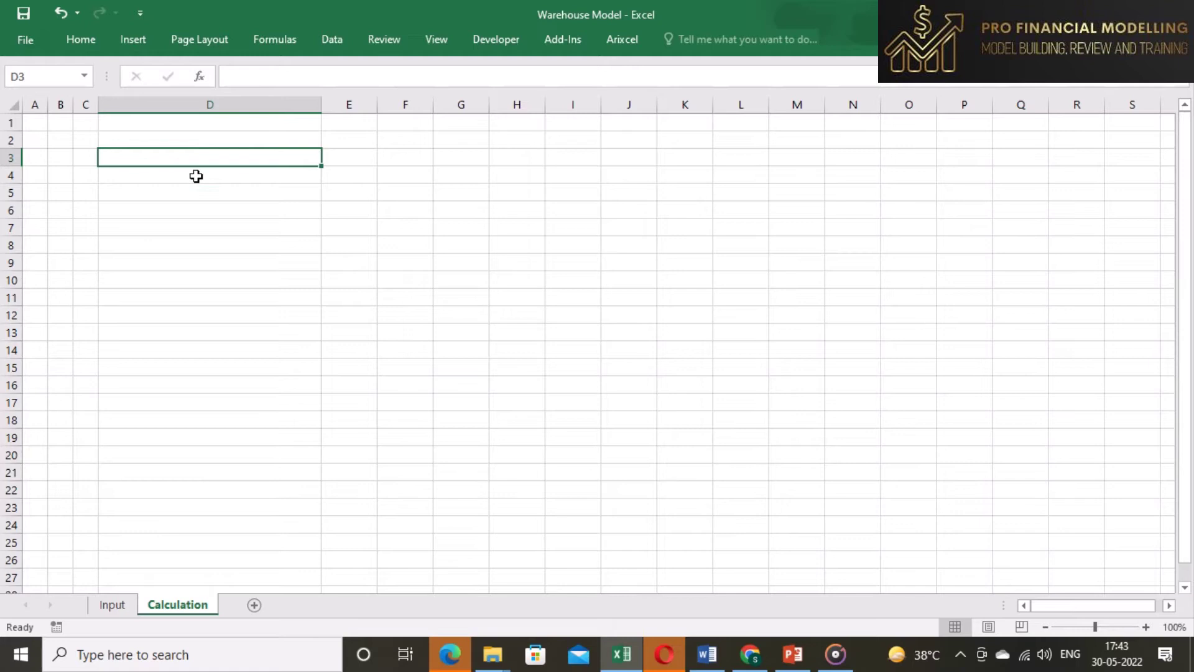
{"action": "left_click", "coordinate": [195, 179]}
{"action": "left_click", "coordinate": [197, 186]}
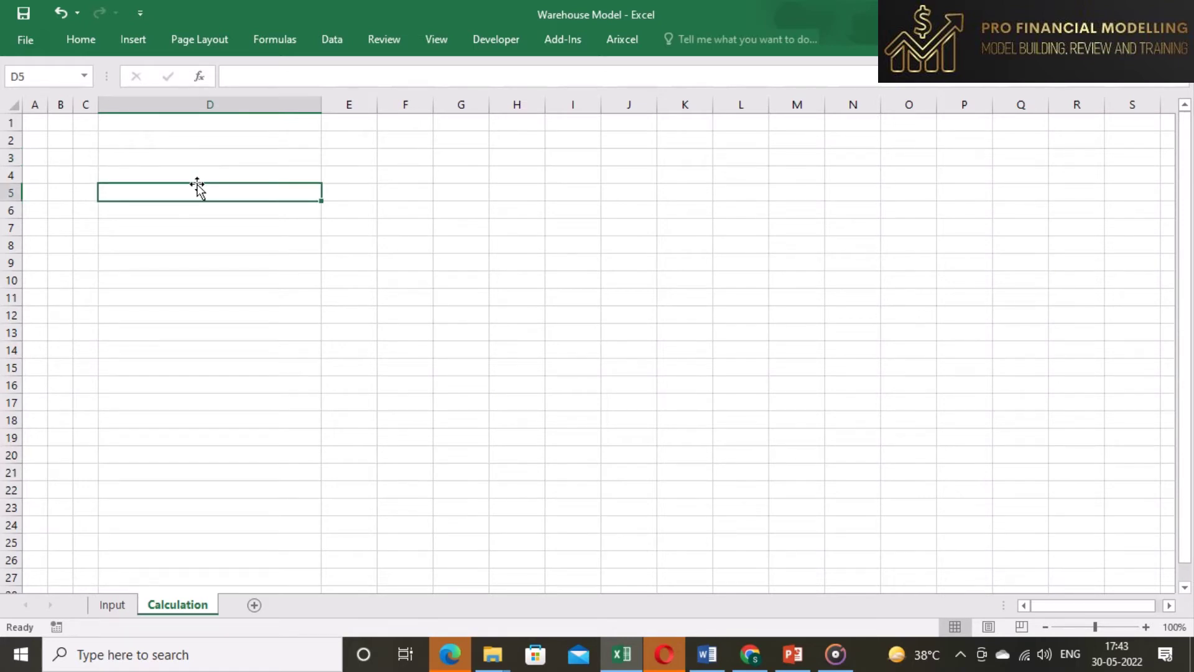
{"action": "type", "text": "Per"}
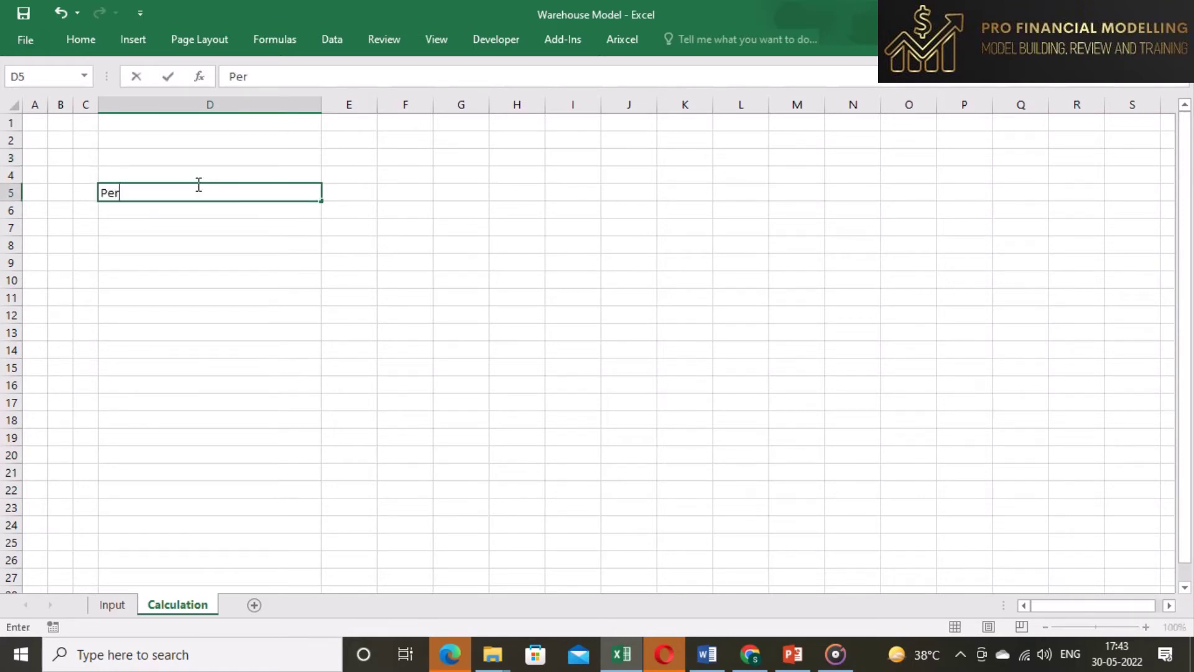
{"action": "type", "text": "iod number"}
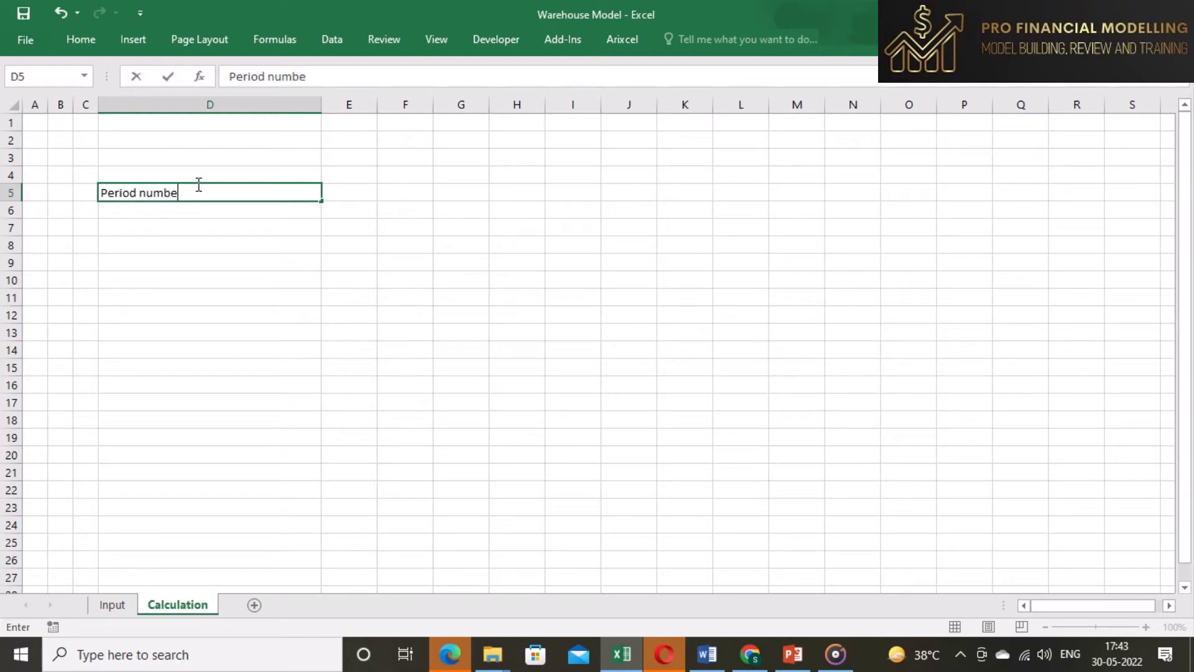
{"action": "key", "text": "Return"}
{"action": "type", "text": "Sta"}
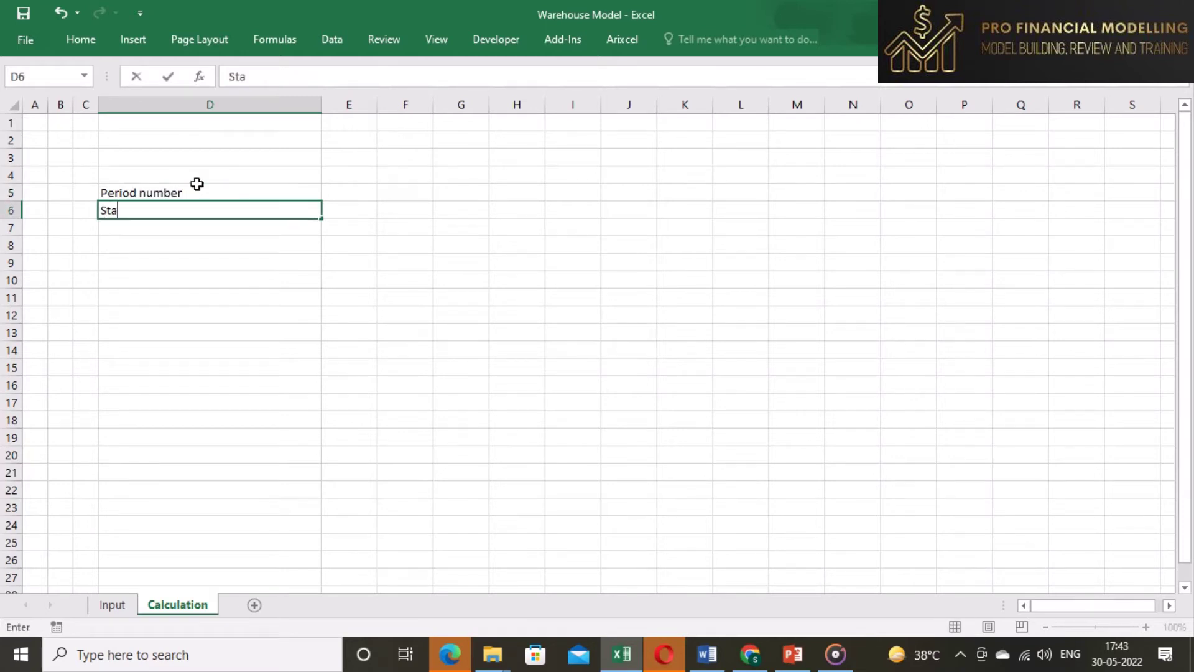
{"action": "type", "text": "rt date"}
{"action": "key", "text": "Return"}
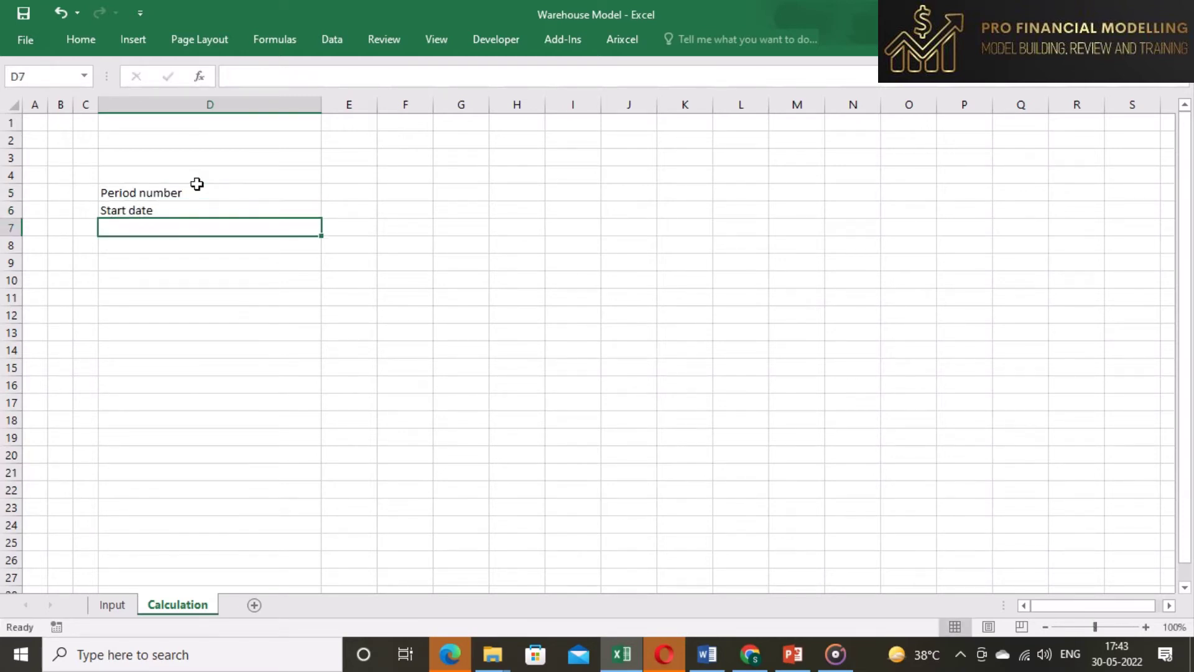
{"action": "type", "text": "End date"}
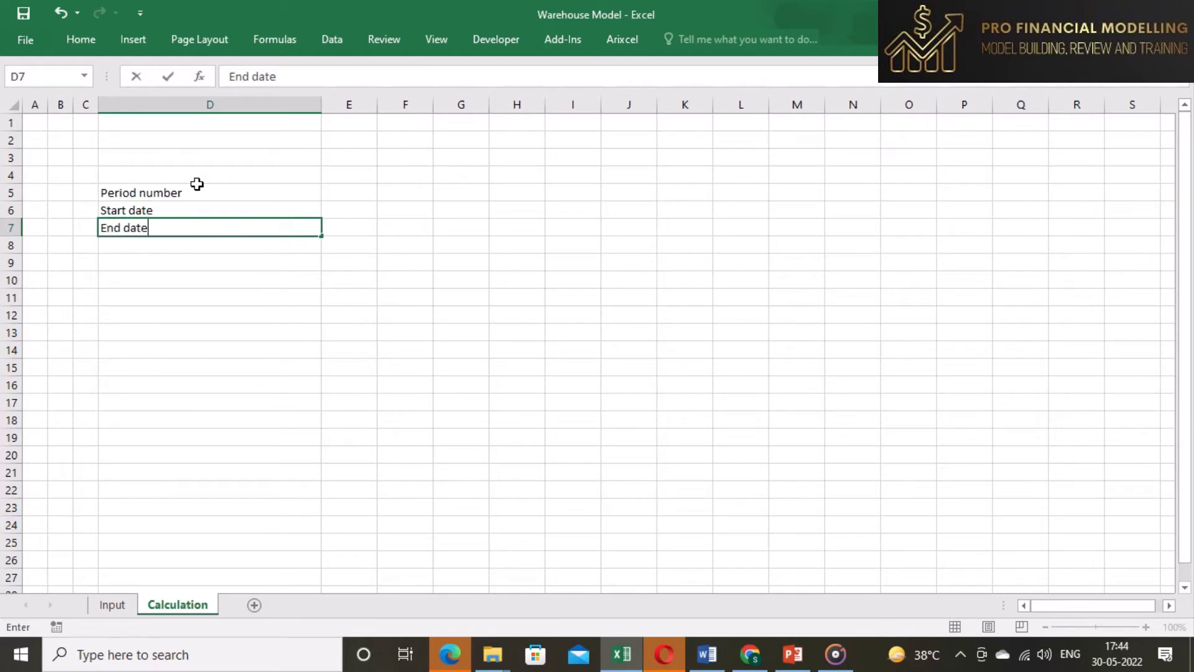
{"action": "key", "text": "Return"}
{"action": "key", "text": "Up"}
{"action": "key", "text": "Up"}
{"action": "key", "text": "Up"}
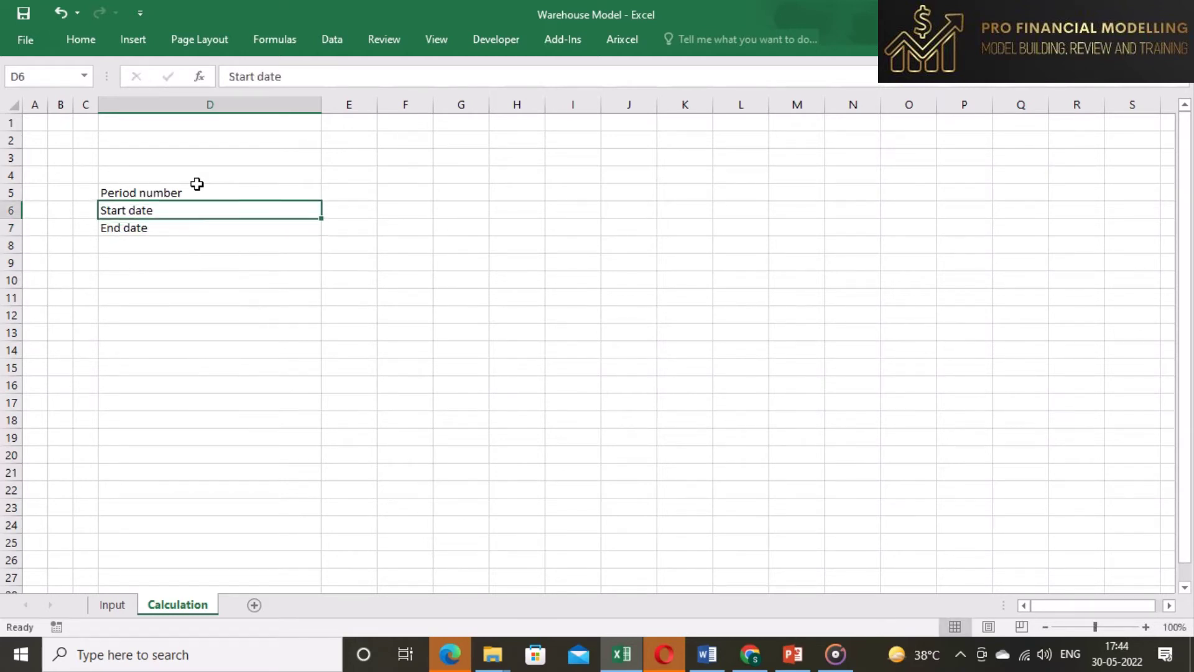
{"action": "key", "text": "Up"}
{"action": "key", "text": "Up"}
{"action": "key", "text": "Up"}
{"action": "key", "text": "Up"}
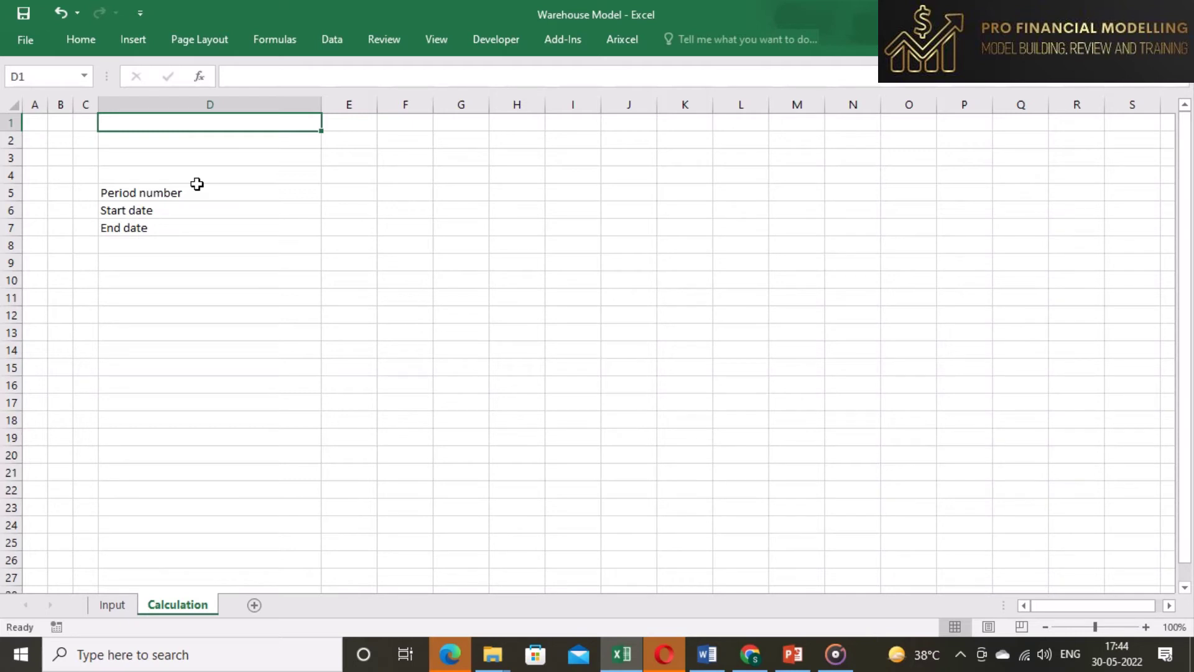
Type Input 1 in E1 and fill it across to Input 4 in H1
{"action": "key", "text": "Right"}
{"action": "type", "text": "Inp"}
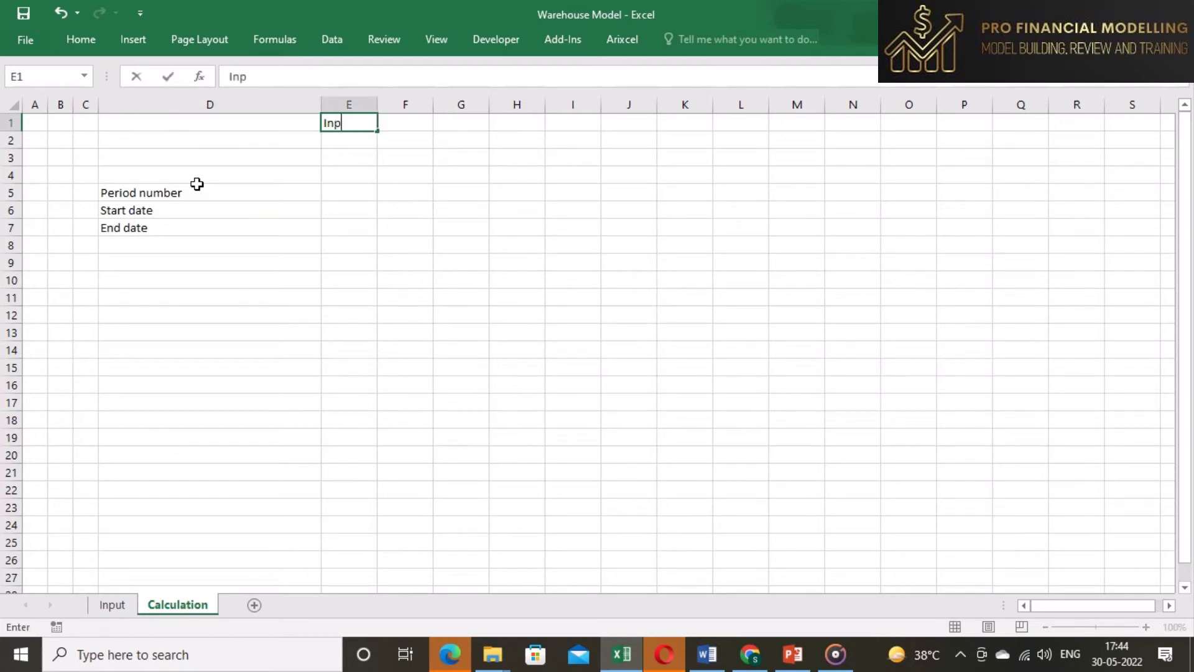
{"action": "type", "text": "ut 1"}
{"action": "key", "text": "Return"}
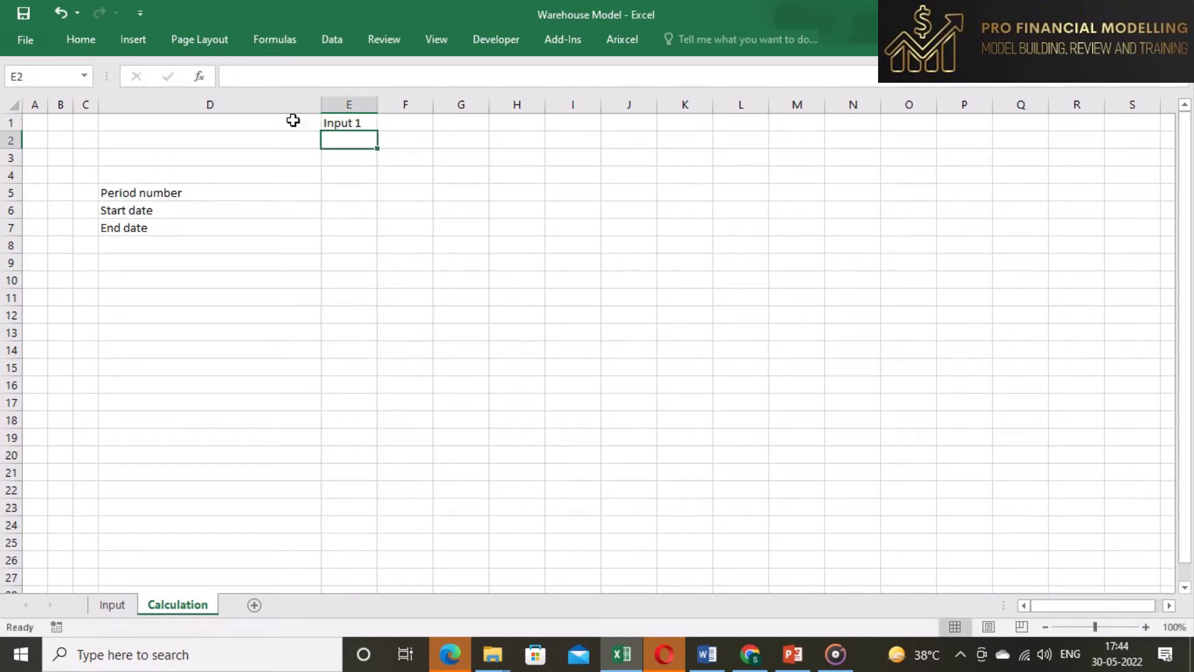
{"action": "left_click", "coordinate": [318, 124]}
{"action": "left_click", "coordinate": [334, 123]}
{"action": "left_click_drag", "start_coordinate": [378, 130], "coordinate": [563, 128]}
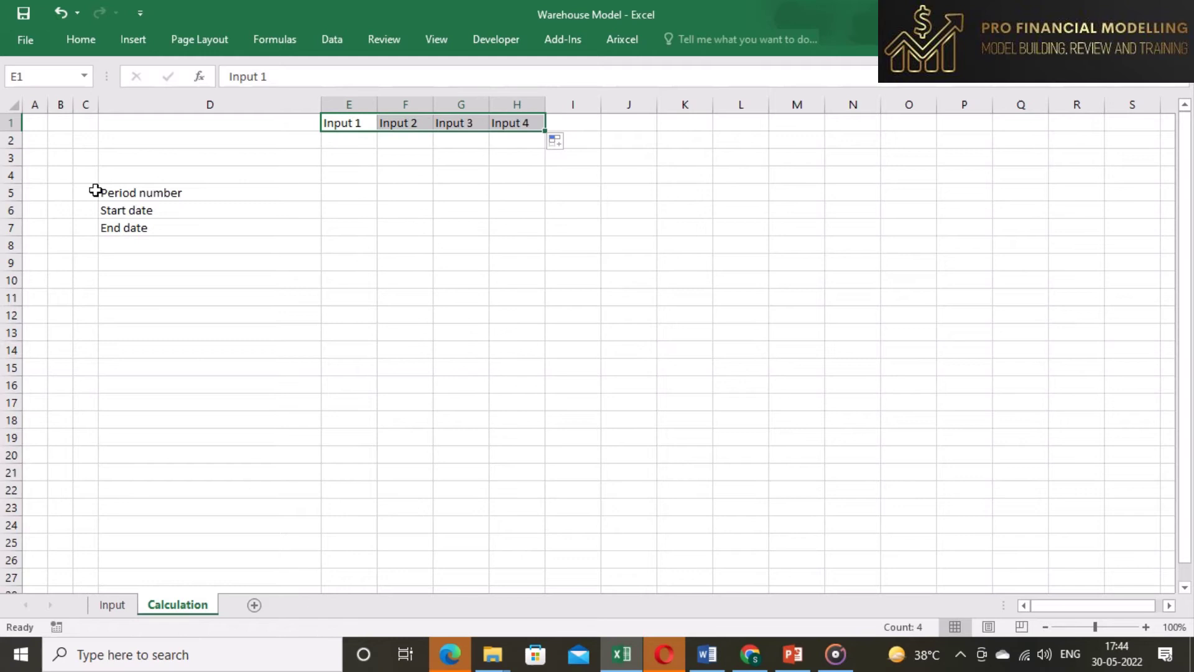
Move the three labels from D5:D7 to I1:I3 and autofit column I
{"action": "left_click", "coordinate": [129, 190]}
{"action": "key", "text": "shift+Down"}
{"action": "key", "text": "shift+Down"}
{"action": "key", "text": "ctrl+c"}
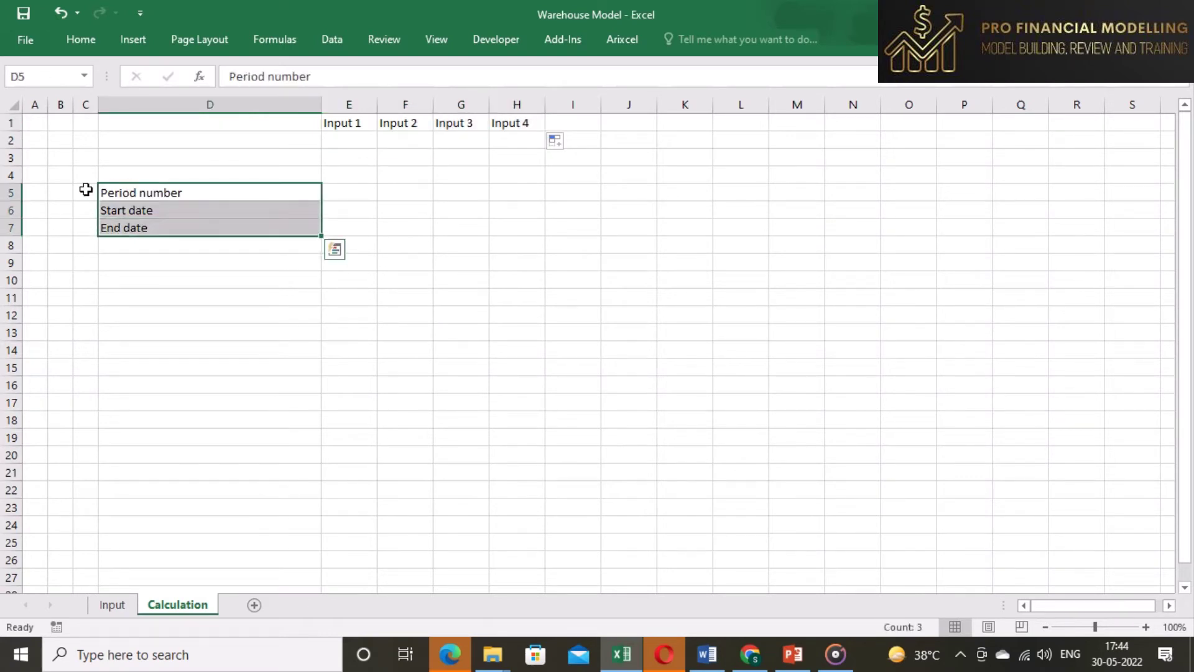
{"action": "left_click", "coordinate": [595, 117]}
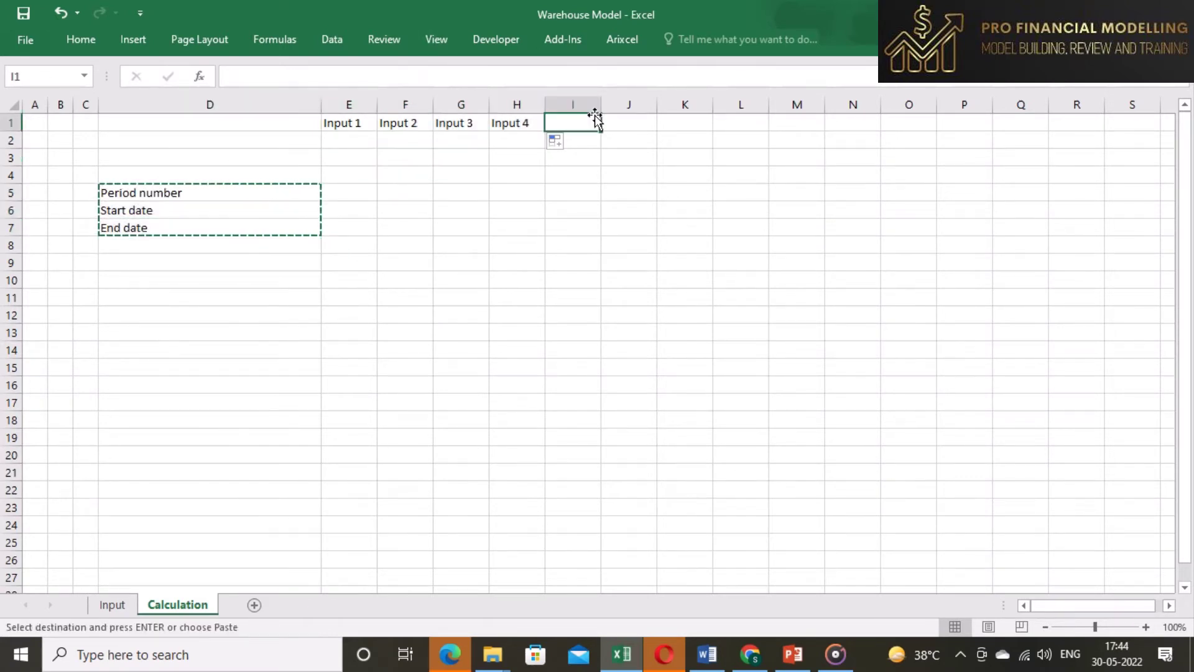
{"action": "key", "text": "ctrl+v"}
{"action": "double_click", "coordinate": [601, 104]}
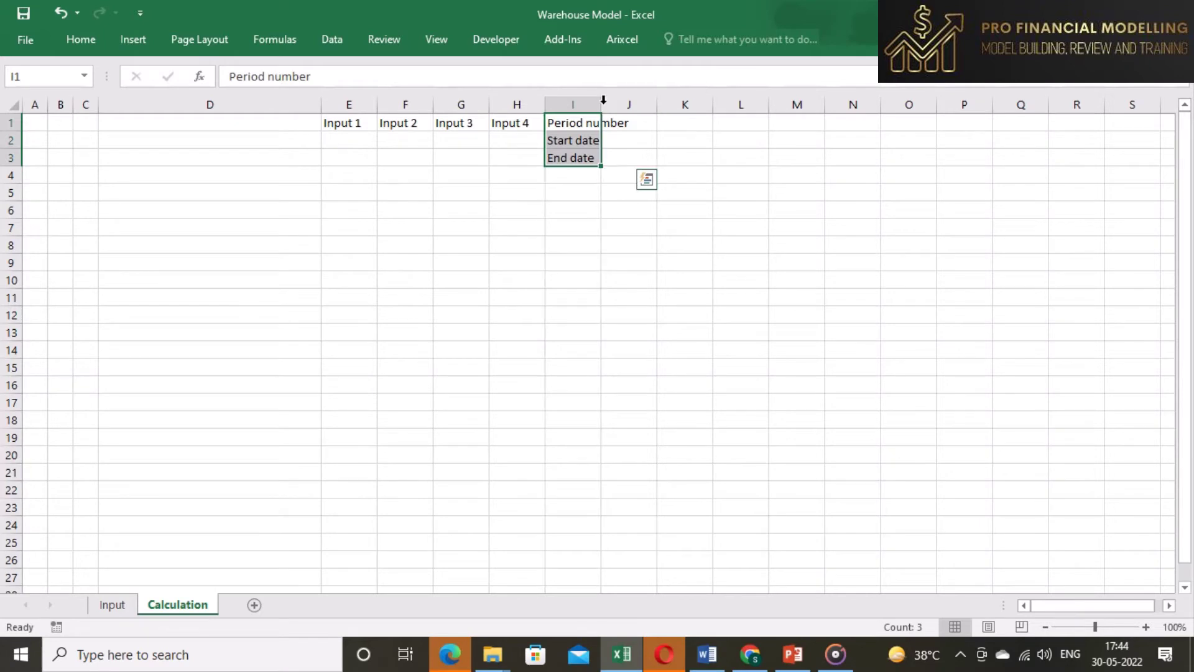
{"action": "left_click", "coordinate": [480, 234]}
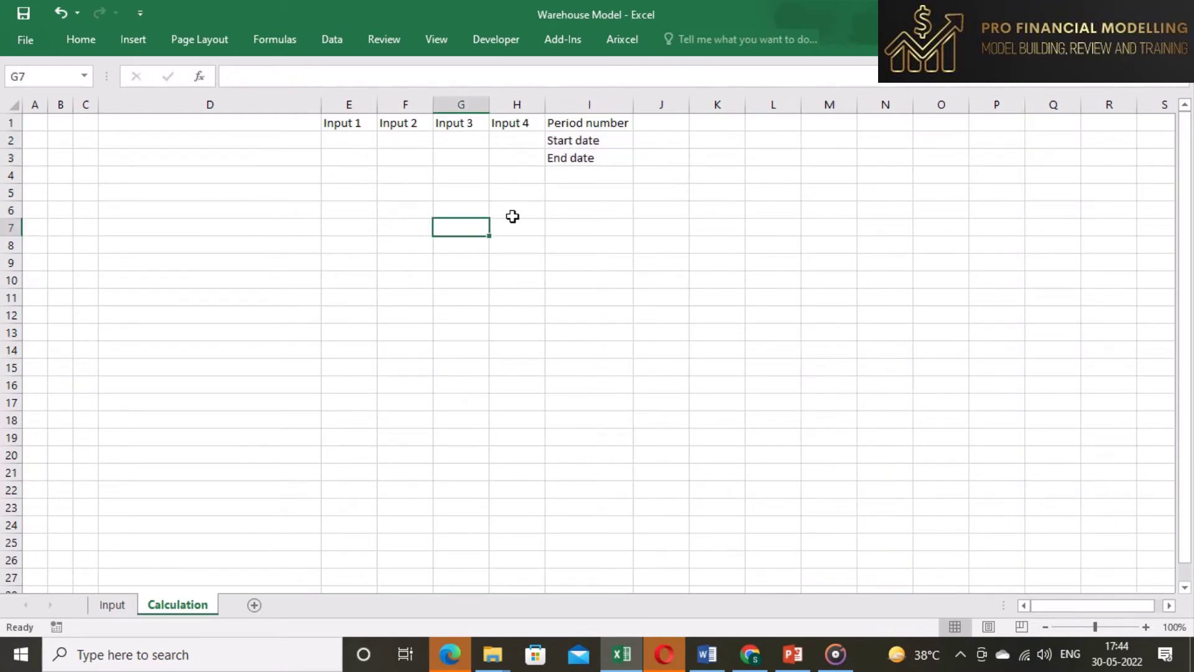
Enter period number 1 in cell J1
{"action": "left_click", "coordinate": [655, 127]}
{"action": "type", "text": "1"}
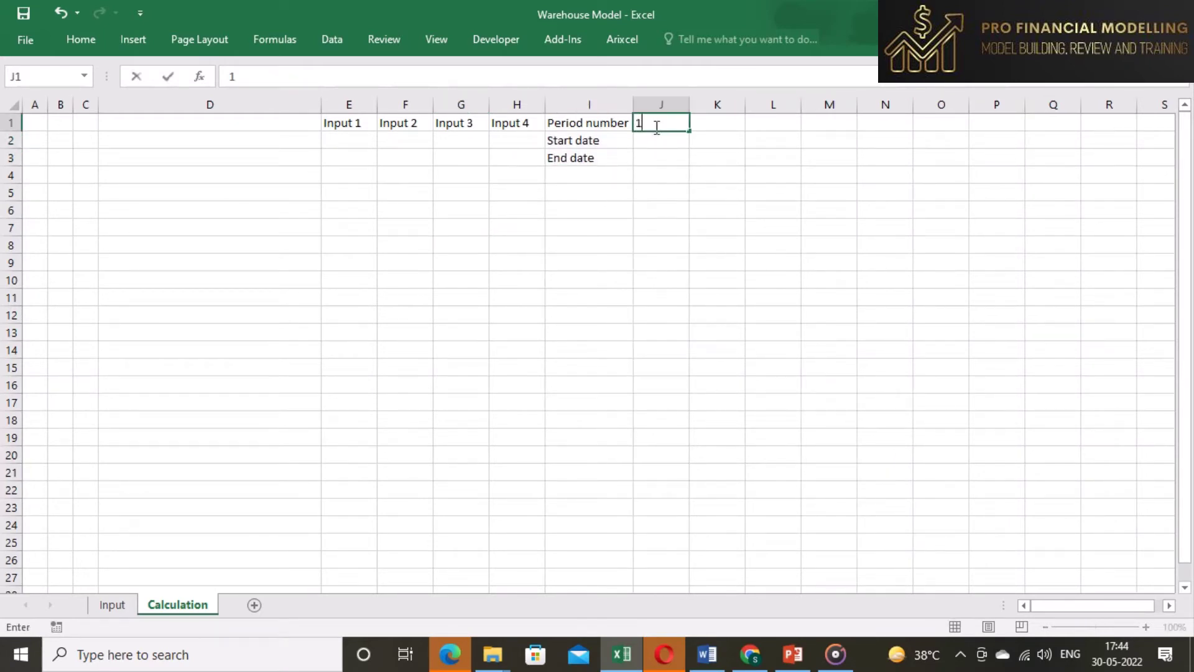
{"action": "key", "text": "Return"}
{"action": "key", "text": "Up"}
Put =J1+1 in K1 and copy it across to P1 for periods 2 to 7
{"action": "key", "text": "Right"}
{"action": "type", "text": "="}
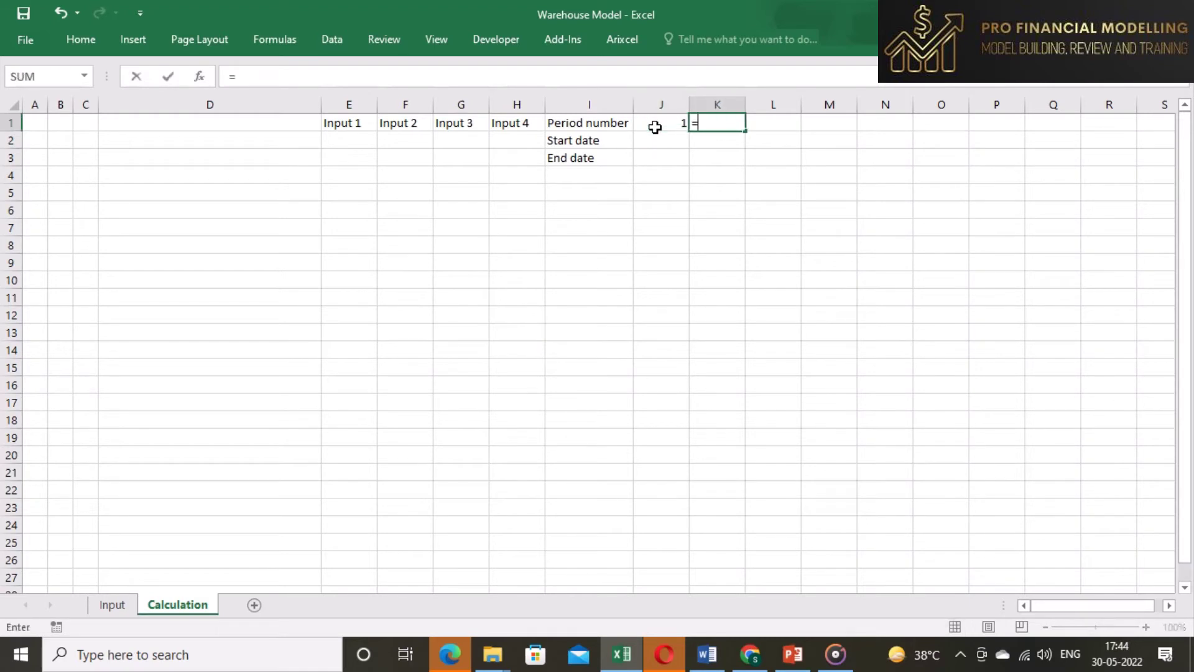
{"action": "left_click", "coordinate": [655, 127]}
{"action": "key", "text": "F9"}
{"action": "key", "text": "BackSpace"}
{"action": "type", "text": "="}
{"action": "left_click", "coordinate": [655, 127]}
{"action": "type", "text": "+1"}
{"action": "key", "text": "Return"}
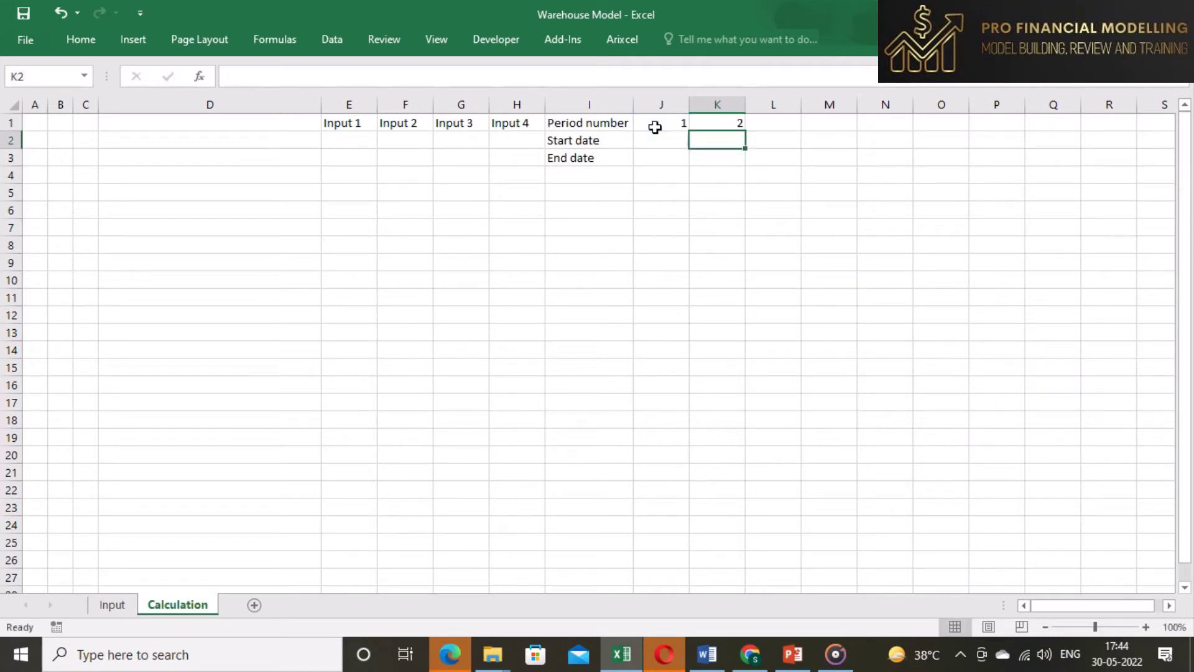
{"action": "key", "text": "Up"}
{"action": "key", "text": "ctrl+c"}
{"action": "key", "text": "shift+Right"}
{"action": "key", "text": "shift+Right"}
{"action": "key", "text": "shift+Right"}
{"action": "key", "text": "shift+Right"}
{"action": "key", "text": "shift+Right"}
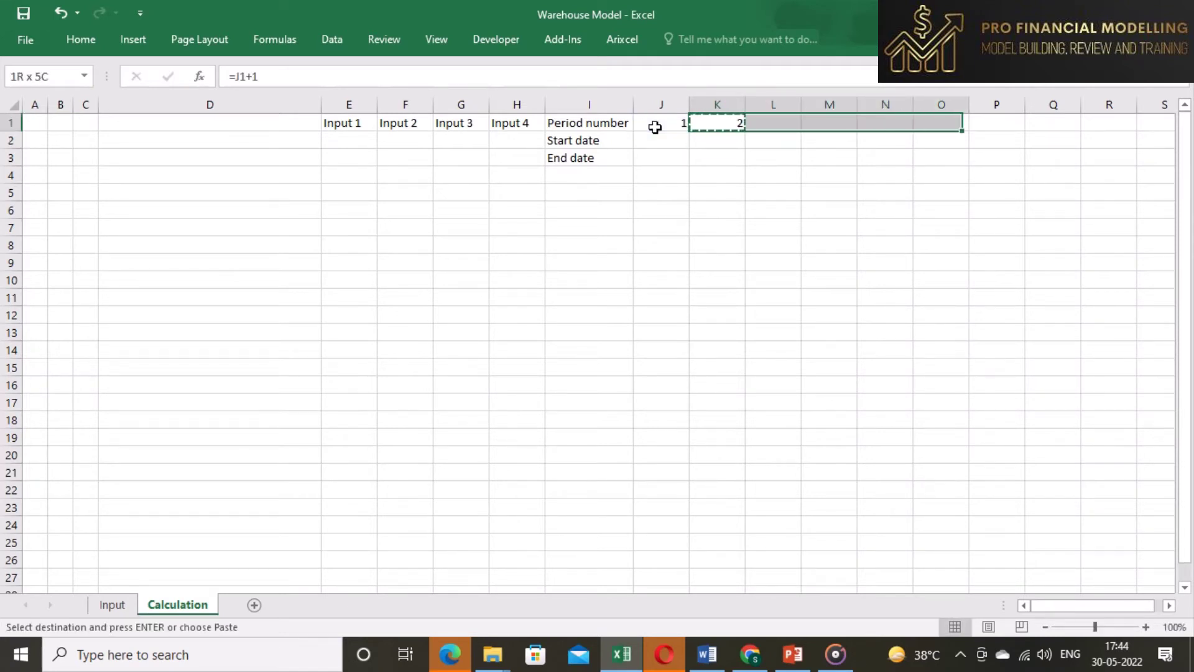
{"action": "key", "text": "Return"}
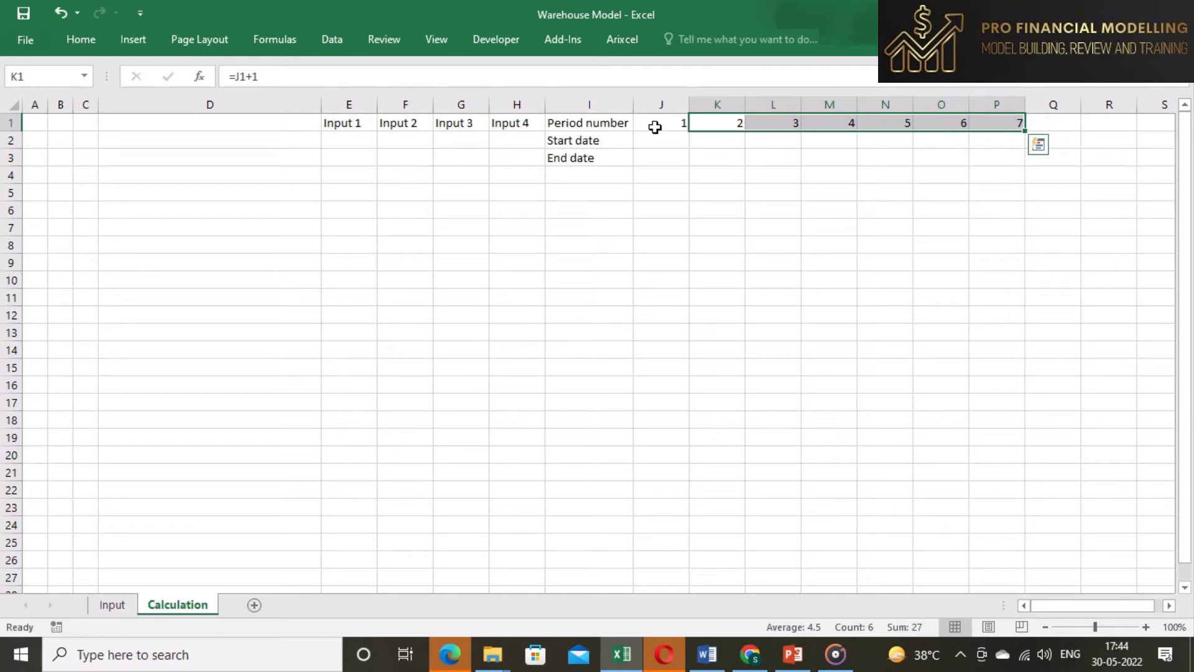
Link J2 to the Input sheet's start date in E4 (01-Jun-22)
{"action": "key", "text": "Left"}
{"action": "key", "text": "Down"}
{"action": "type", "text": "="}
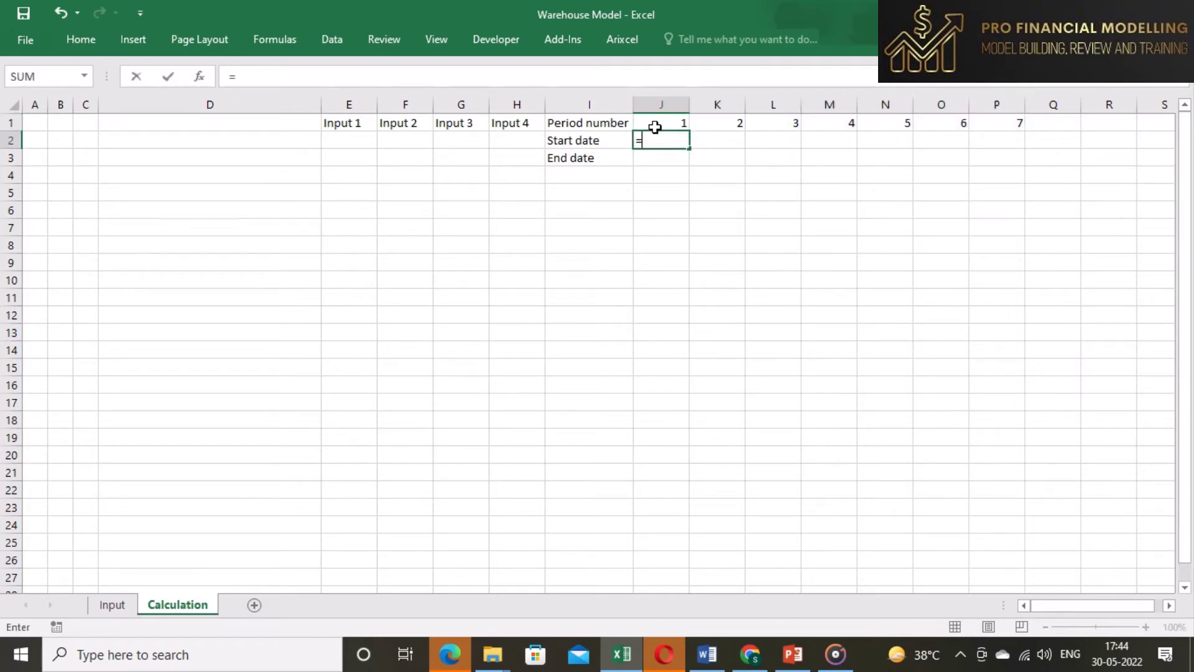
{"action": "left_click", "coordinate": [113, 605]}
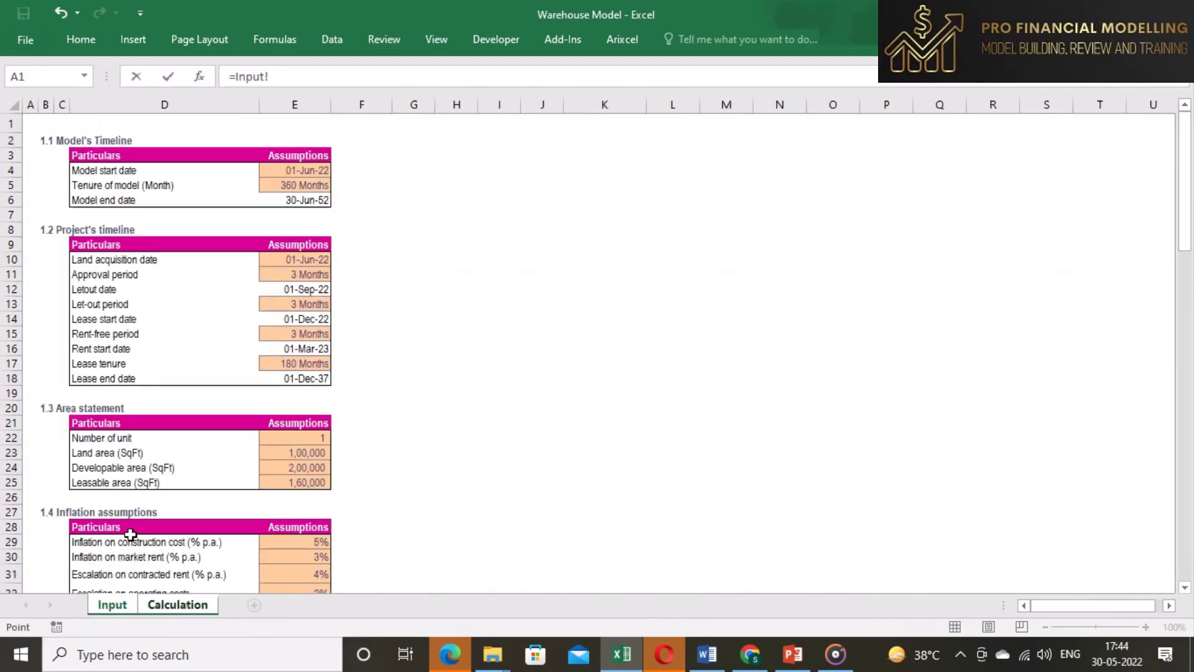
{"action": "left_click", "coordinate": [301, 170]}
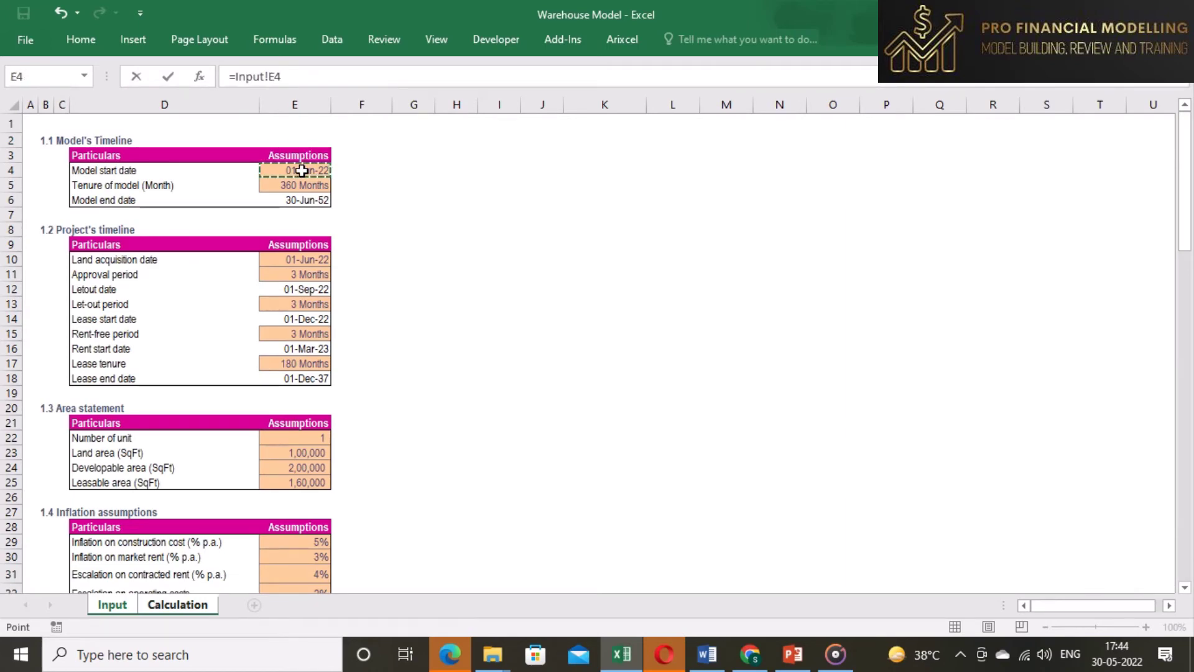
{"action": "key", "text": "Return"}
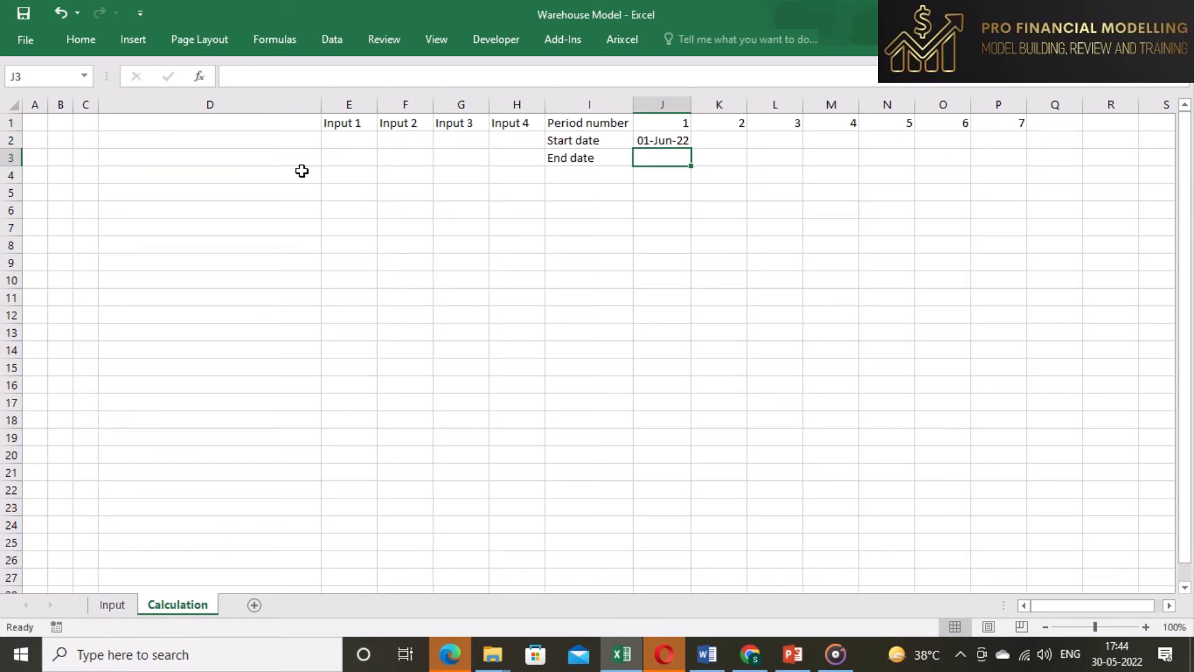
Enter =EOMONTH(J2,0) in J3 to get the 30-Jun-22 month-end
{"action": "type", "text": "="}
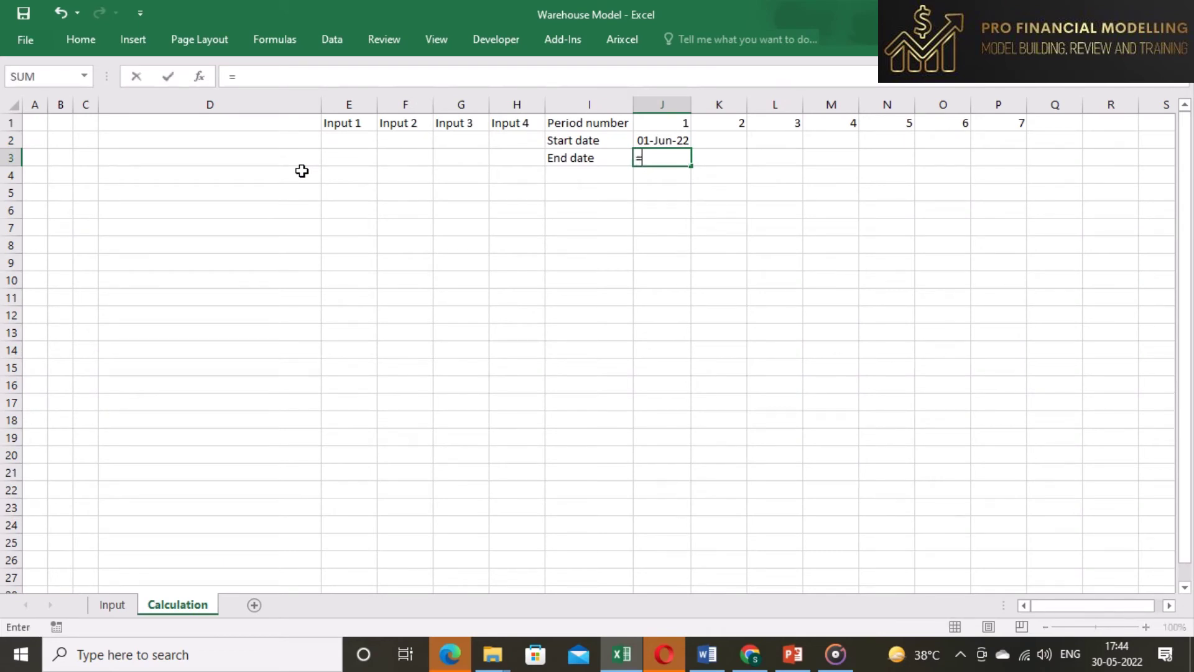
{"action": "type", "text": "eo"}
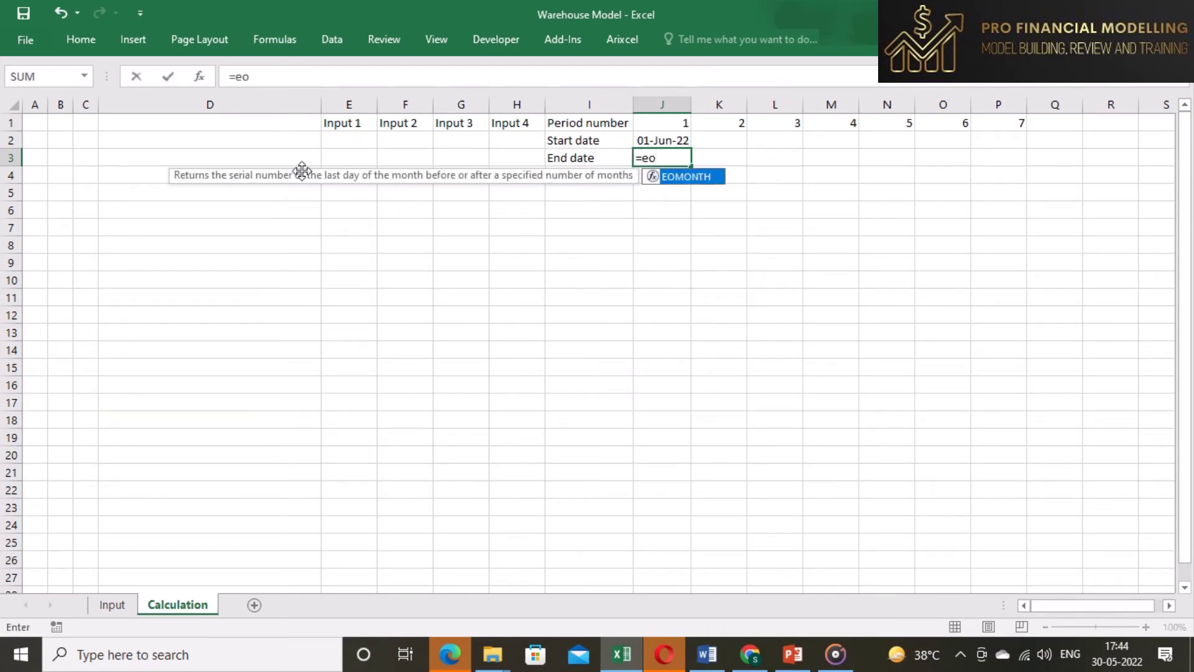
{"action": "type", "text": "m"}
{"action": "key", "text": "Tab"}
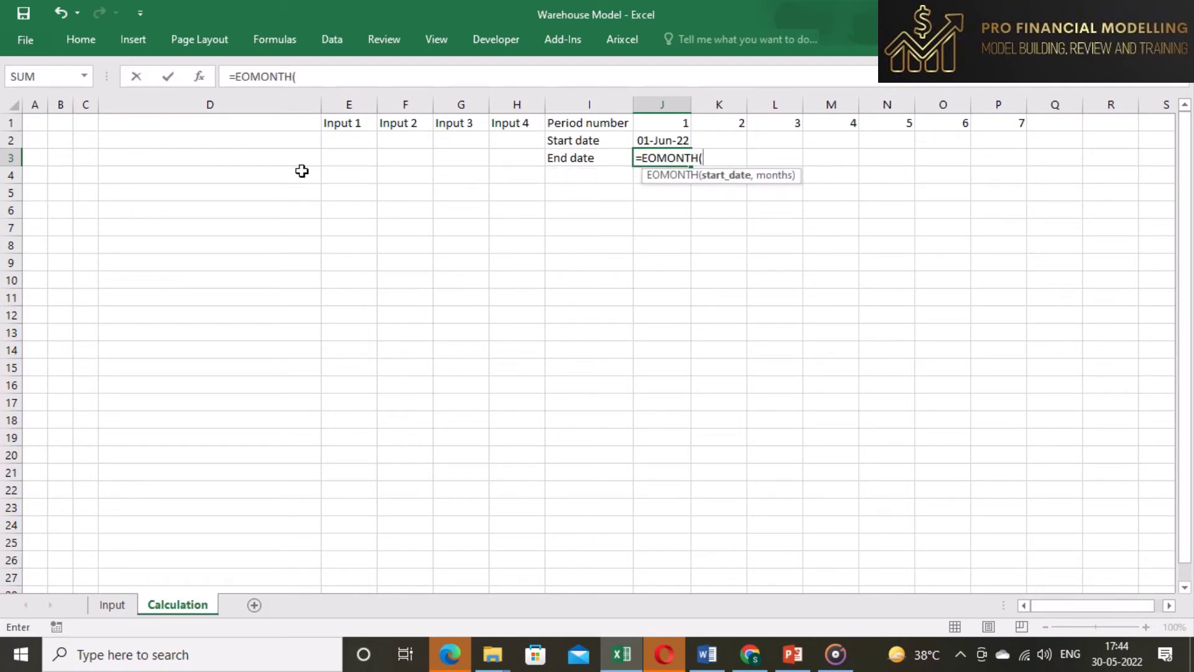
{"action": "key", "text": "Up"}
{"action": "type", "text": ","}
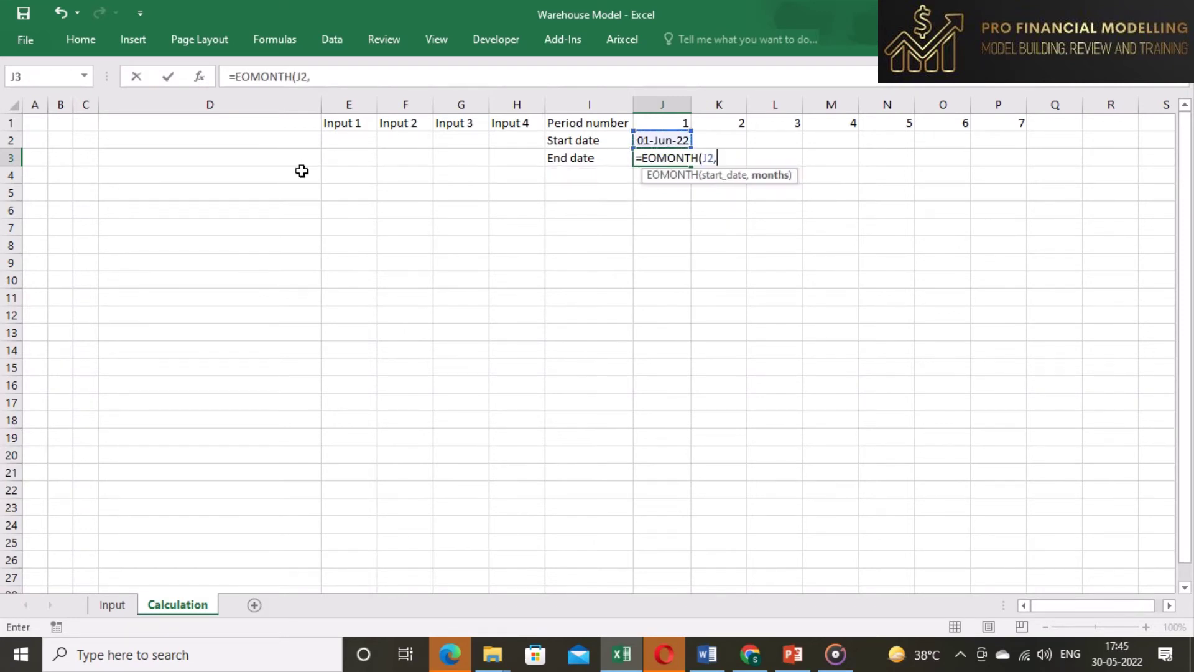
{"action": "type", "text": "0)"}
{"action": "key", "text": "Return"}
Paste Special the date formats from J2:J3 across J2:M3
{"action": "key", "text": "Up"}
{"action": "key", "text": "Up"}
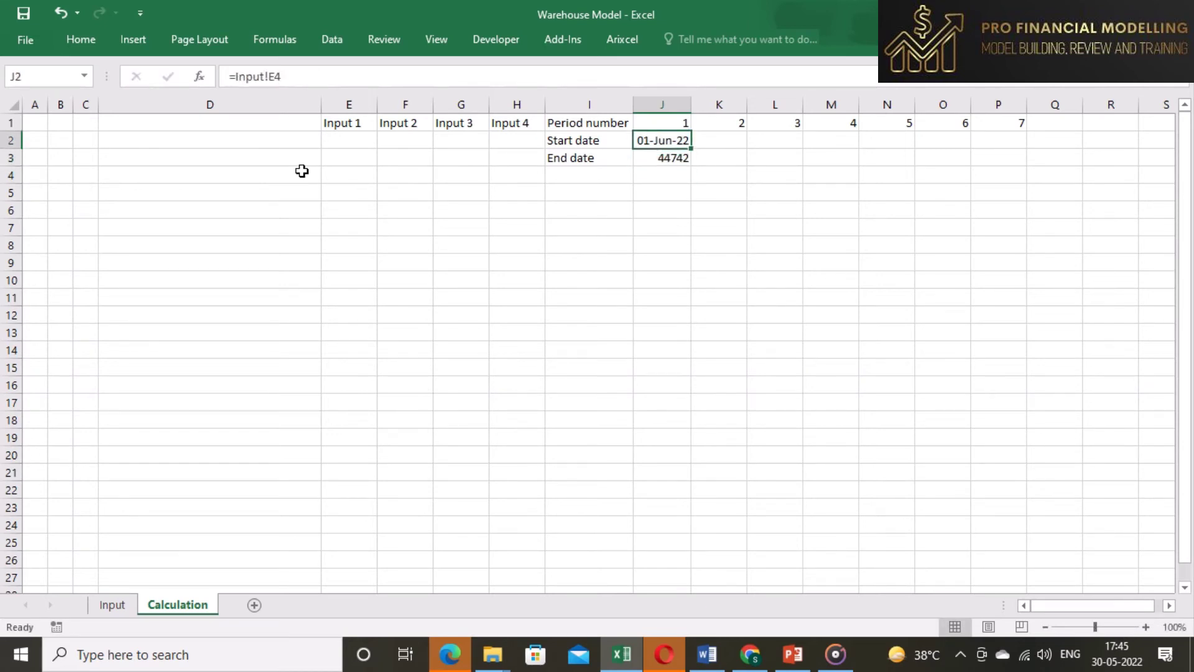
{"action": "key", "text": "shift+Down"}
{"action": "key", "text": "ctrl+c"}
{"action": "key", "text": "shift+Right"}
{"action": "key", "text": "shift+Right"}
{"action": "key", "text": "shift+Right"}
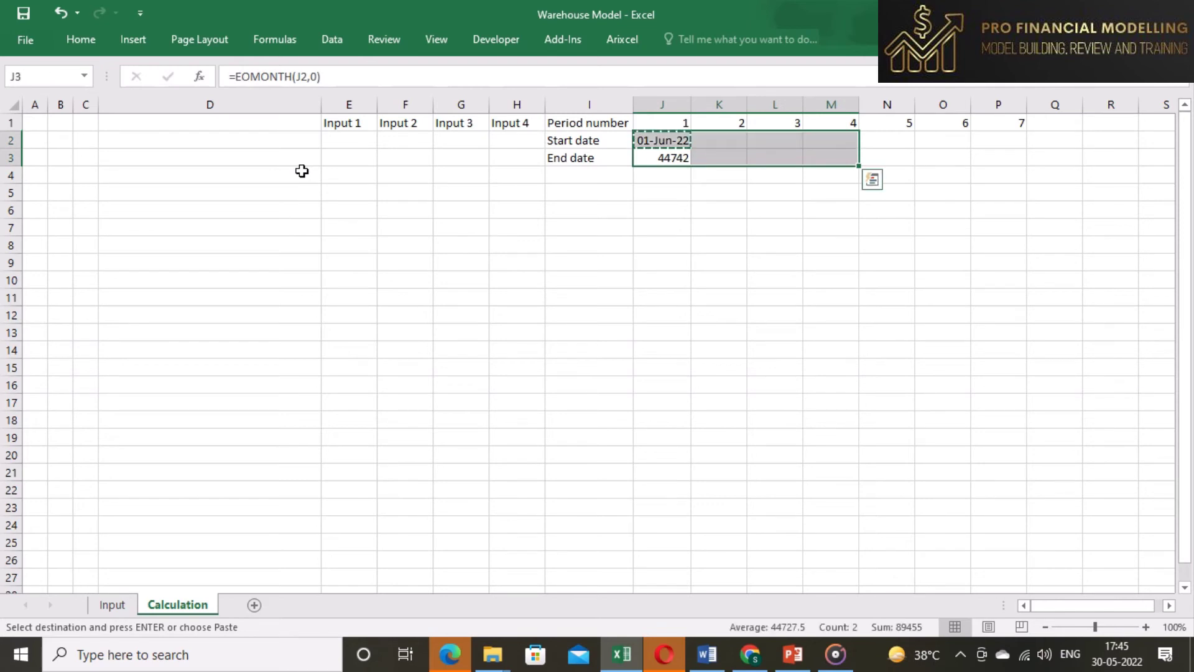
{"action": "key", "text": "alt+e"}
{"action": "key", "text": "s"}
{"action": "key", "text": "t"}
{"action": "key", "text": "Return"}
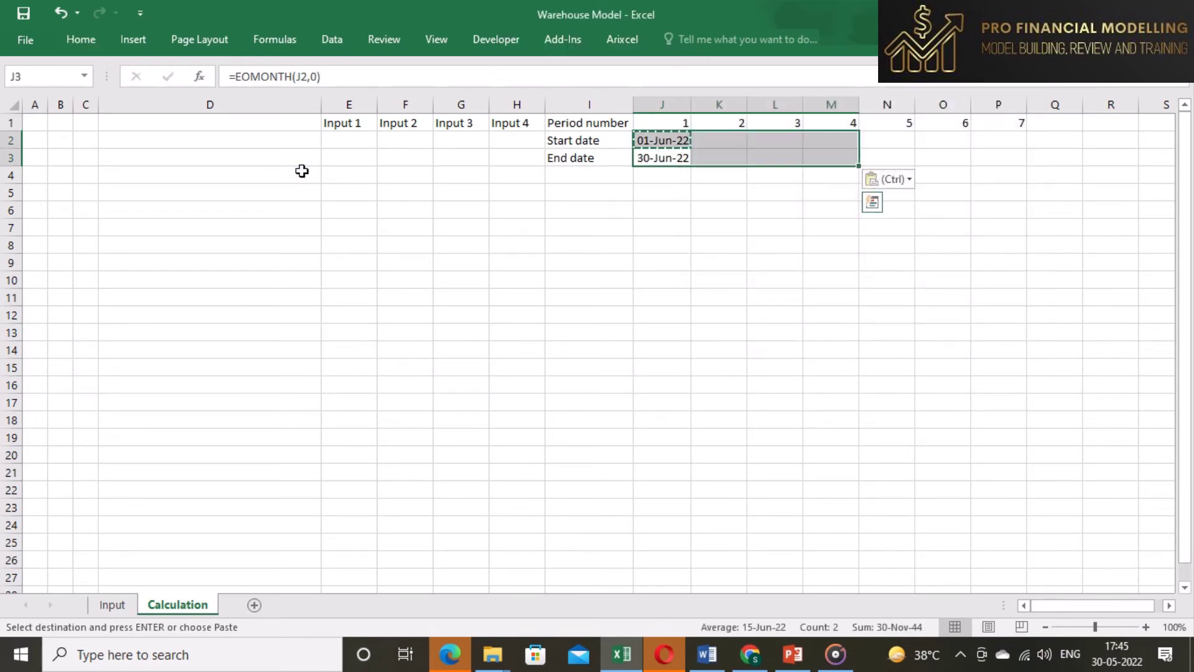
Set K2 to =J3+1 so the next start date follows the previous month-end
{"action": "key", "text": "Up"}
{"action": "key", "text": "Down"}
{"action": "key", "text": "Up"}
{"action": "key", "text": "Right"}
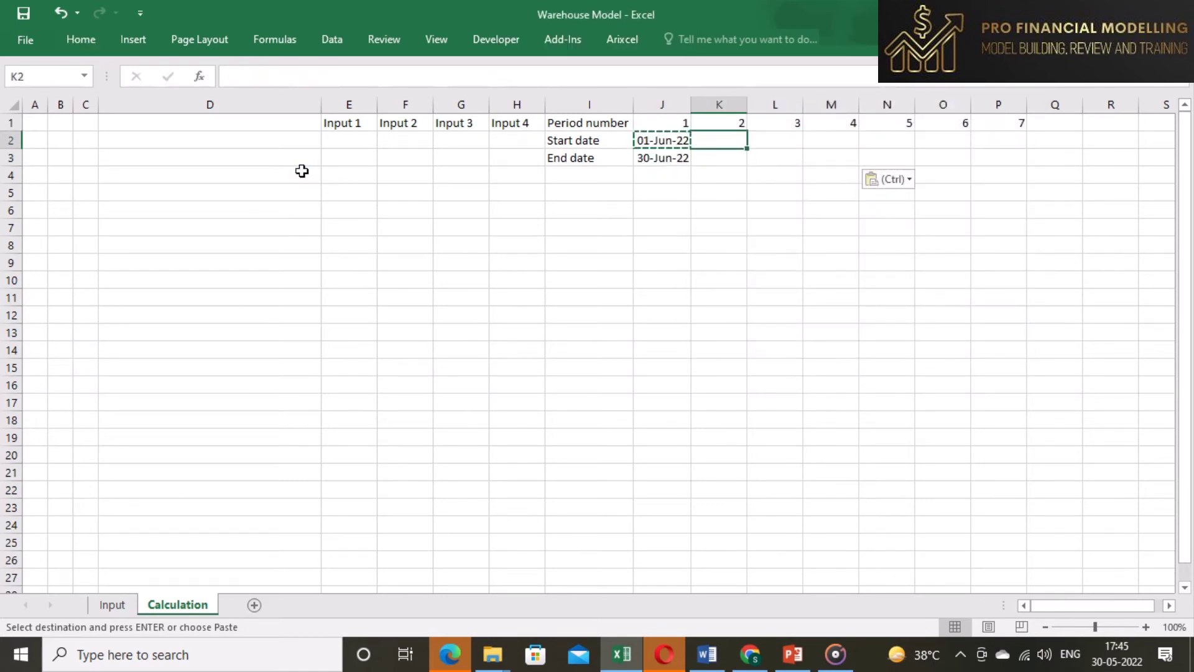
{"action": "type", "text": "="}
{"action": "key", "text": "Left"}
{"action": "key", "text": "Down"}
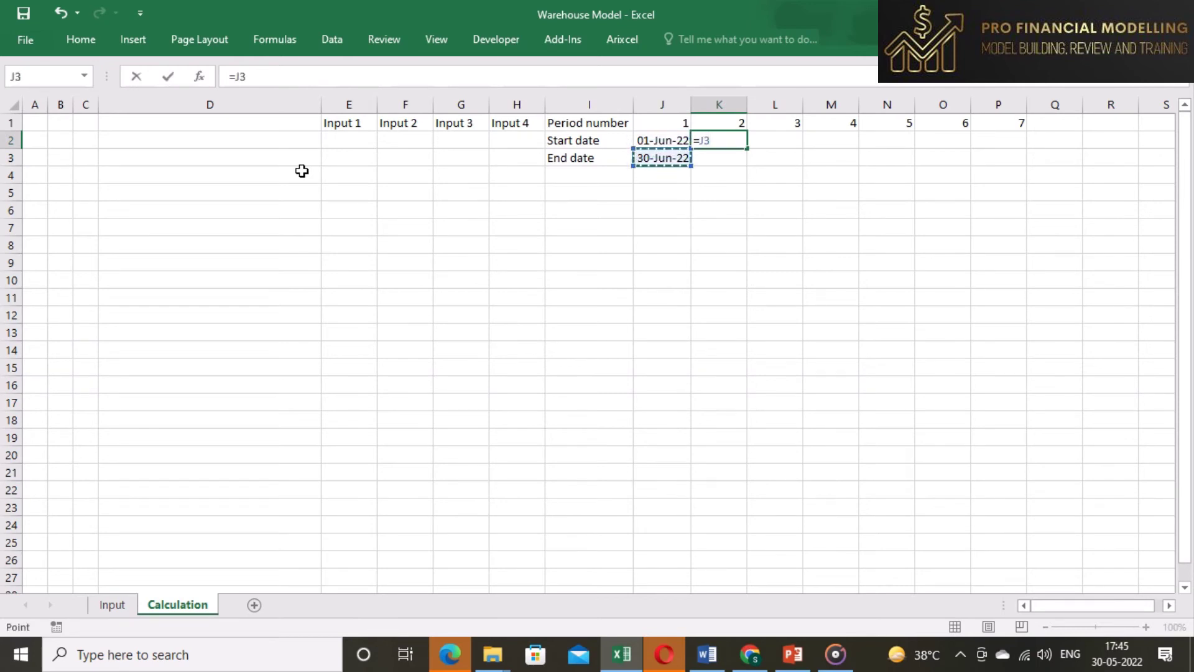
{"action": "type", "text": "+1"}
{"action": "key", "text": "Return"}
Copy the EOMONTH formula into K3, then fill K1:K3 across to column AR
{"action": "key", "text": "Left"}
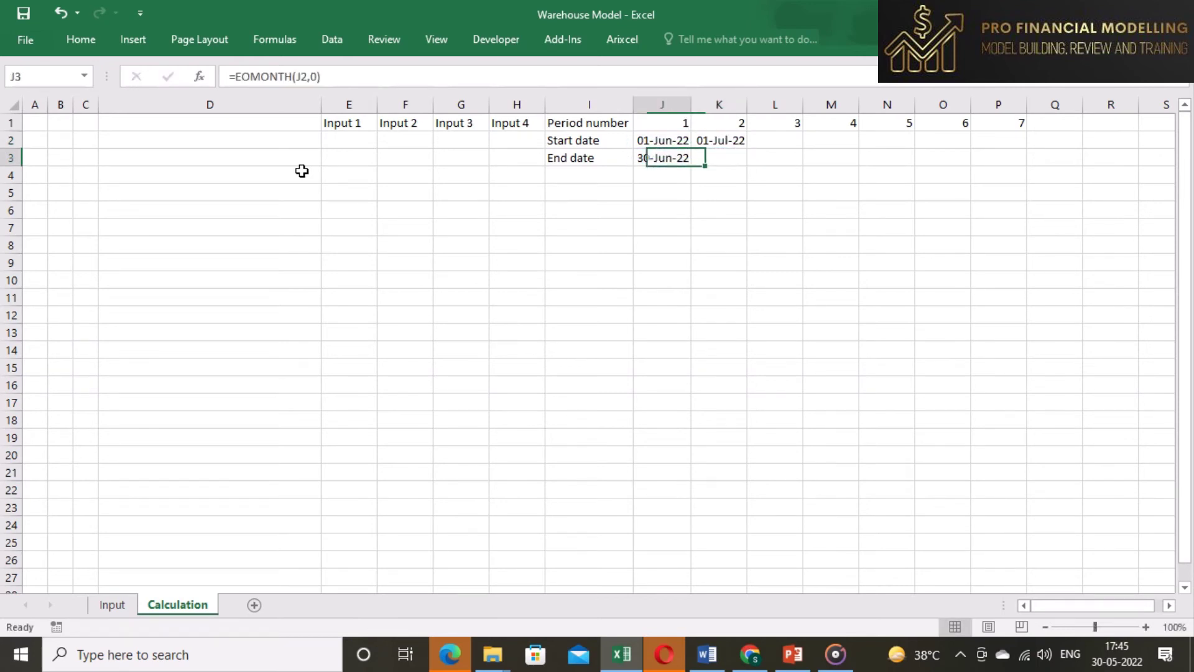
{"action": "key", "text": "ctrl+c"}
{"action": "key", "text": "Right"}
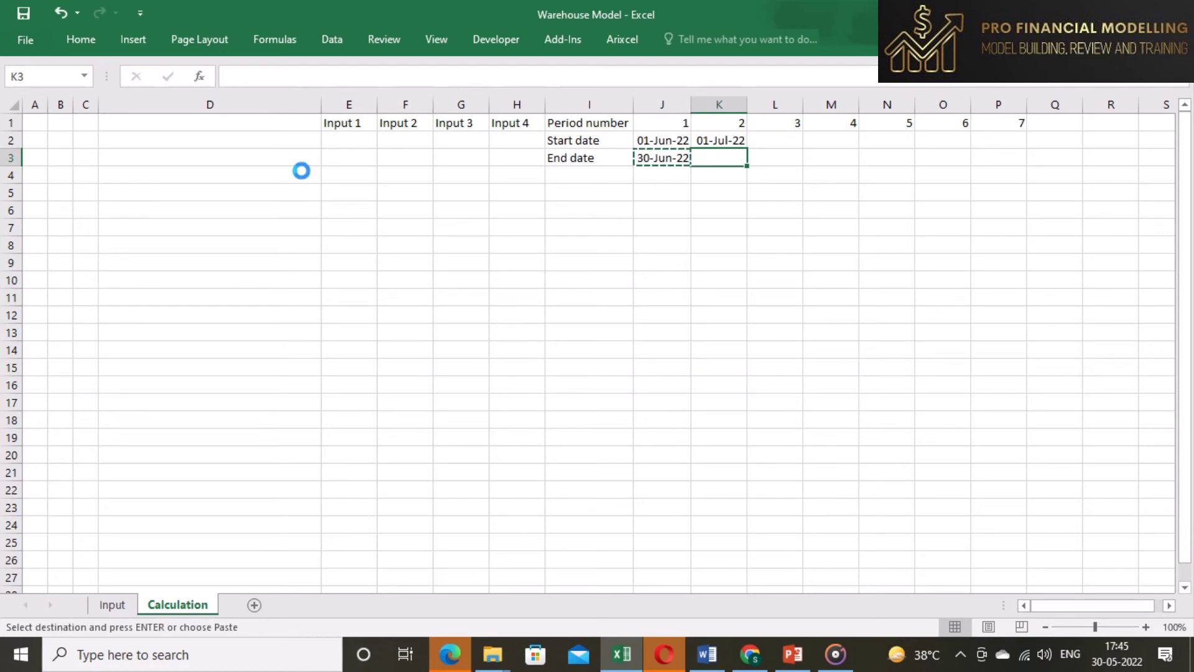
{"action": "key", "text": "Return"}
{"action": "key", "text": "Up"}
{"action": "key", "text": "Up"}
{"action": "key", "text": "shift+Down"}
{"action": "key", "text": "shift+Down"}
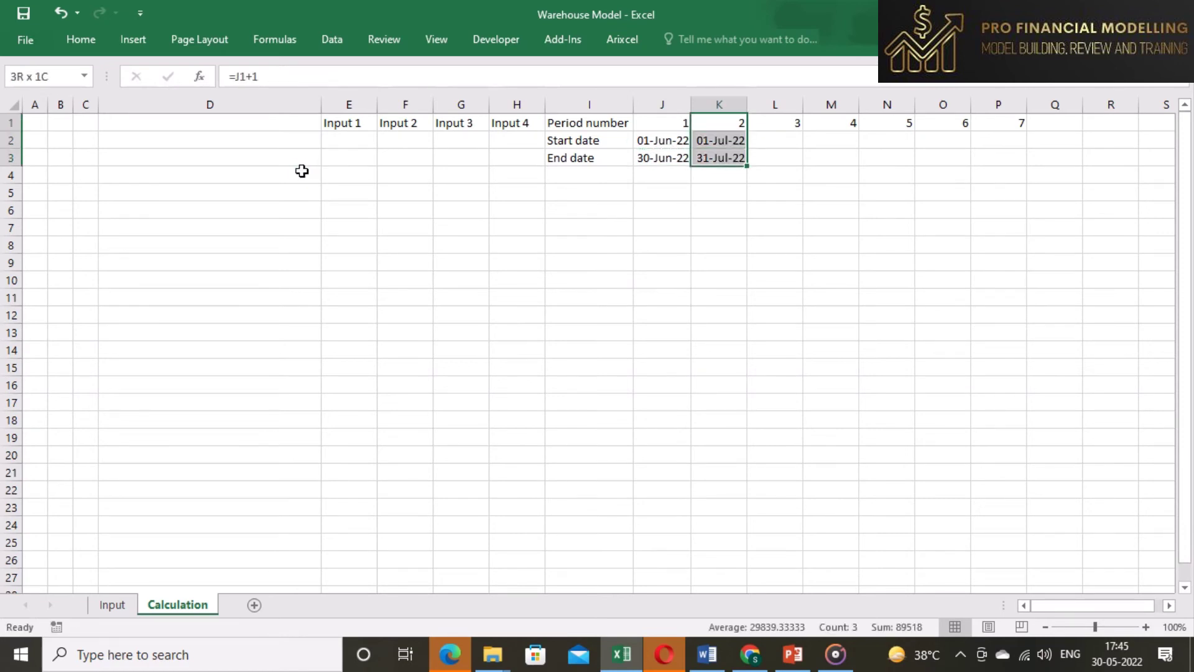
{"action": "key", "text": "ctrl+c"}
{"action": "key", "text": "shift+Right"}
{"action": "key", "text": "shift+Right"}
{"action": "key", "text": "shift+Right"}
{"action": "key", "text": "shift+Right"}
{"action": "key", "text": "shift+Right"}
{"action": "key", "text": "shift+Right"}
{"action": "key", "text": "shift+Right"}
{"action": "key", "text": "shift+Right"}
{"action": "key", "text": "shift+Right"}
{"action": "key", "text": "shift+Right"}
{"action": "key", "text": "shift+Right"}
{"action": "key", "text": "shift+Right"}
{"action": "key", "text": "shift+Right"}
{"action": "key", "text": "shift+Right"}
{"action": "key", "text": "shift+Right"}
{"action": "key", "text": "shift+Right"}
{"action": "key", "text": "shift+Right"}
{"action": "key", "text": "shift+Right"}
{"action": "key", "text": "shift+Right"}
{"action": "key", "text": "shift+Right"}
{"action": "key", "text": "shift+Right"}
{"action": "key", "text": "shift+Right"}
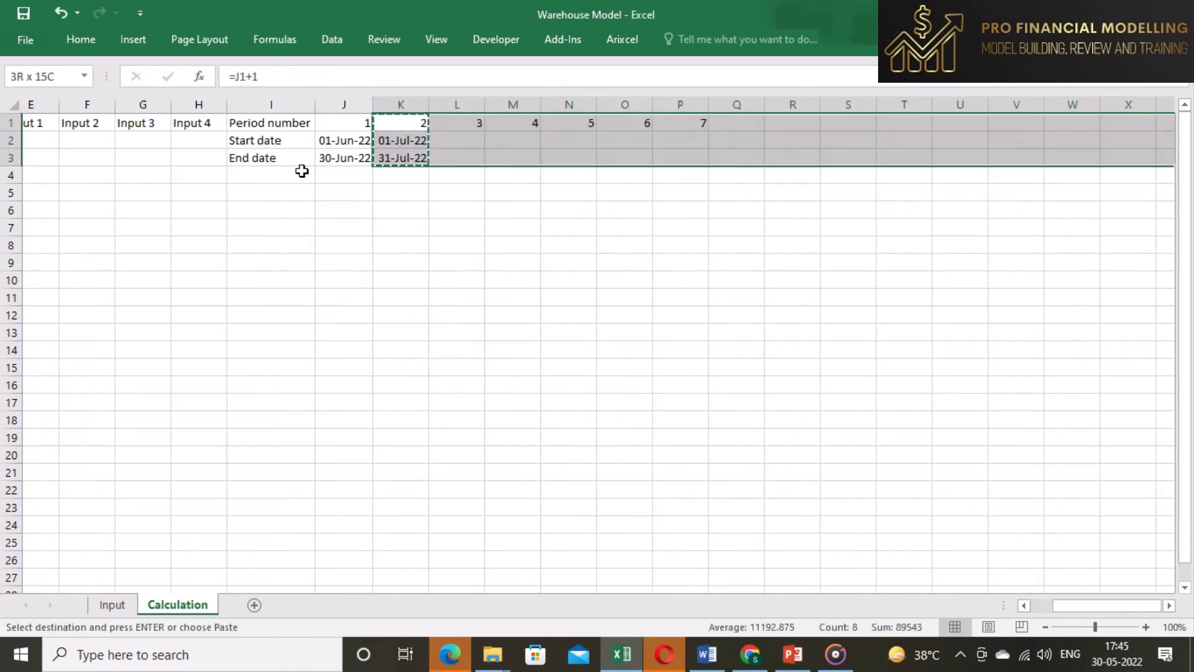
{"action": "key", "text": "Return"}
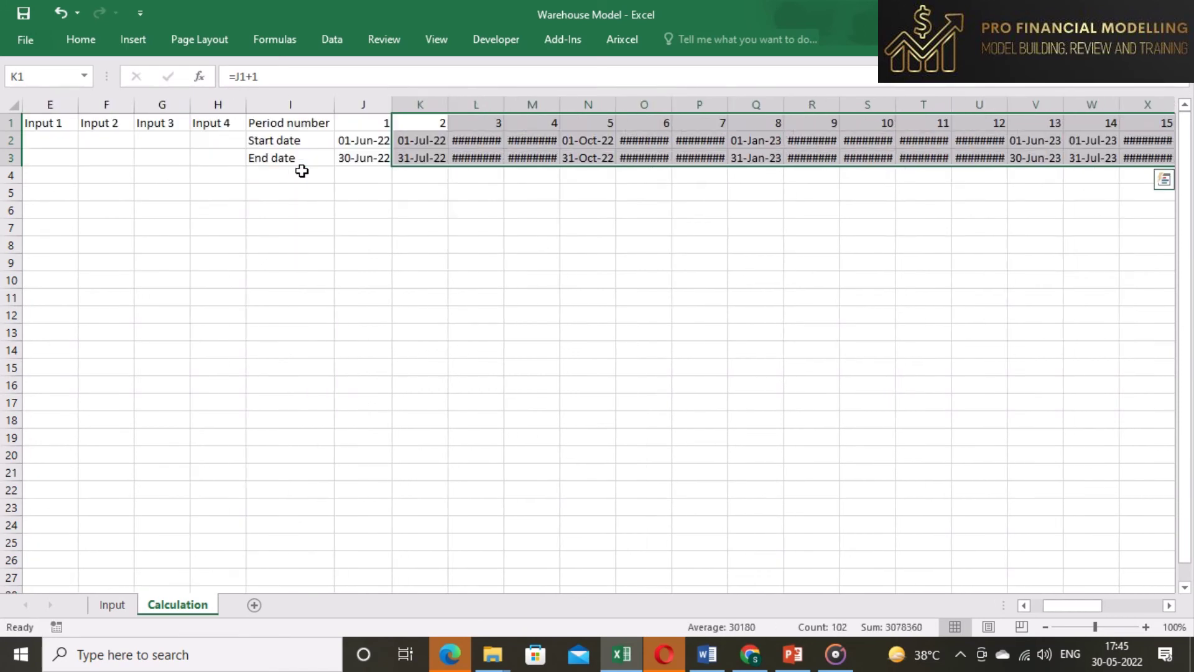
AutoFit column K through the last timeline column so every date shows
{"action": "double_click", "coordinate": [446, 111]}
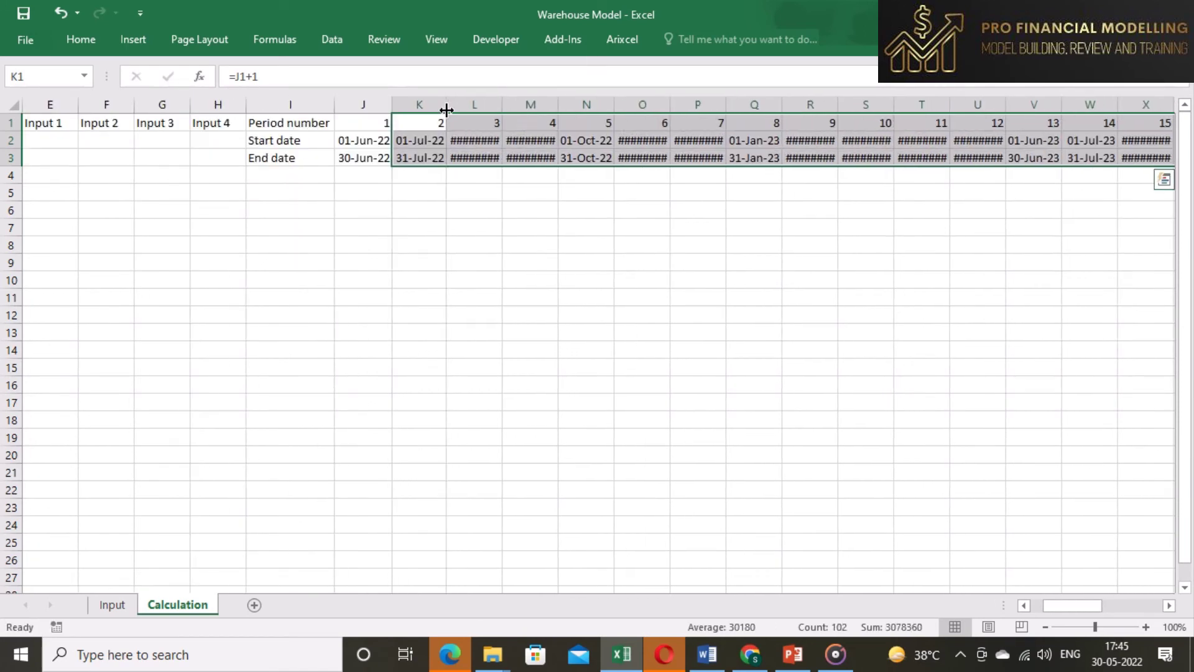
{"action": "left_click", "coordinate": [417, 102]}
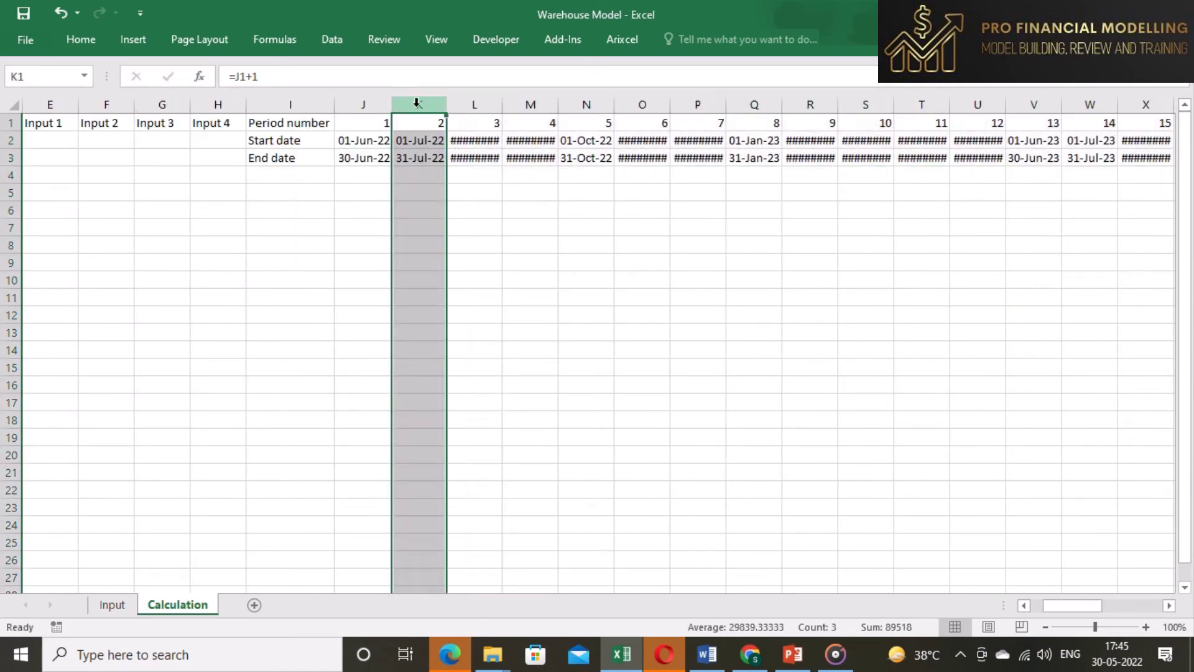
{"action": "key", "text": "ctrl+shift+Right"}
{"action": "double_click", "coordinate": [413, 106]}
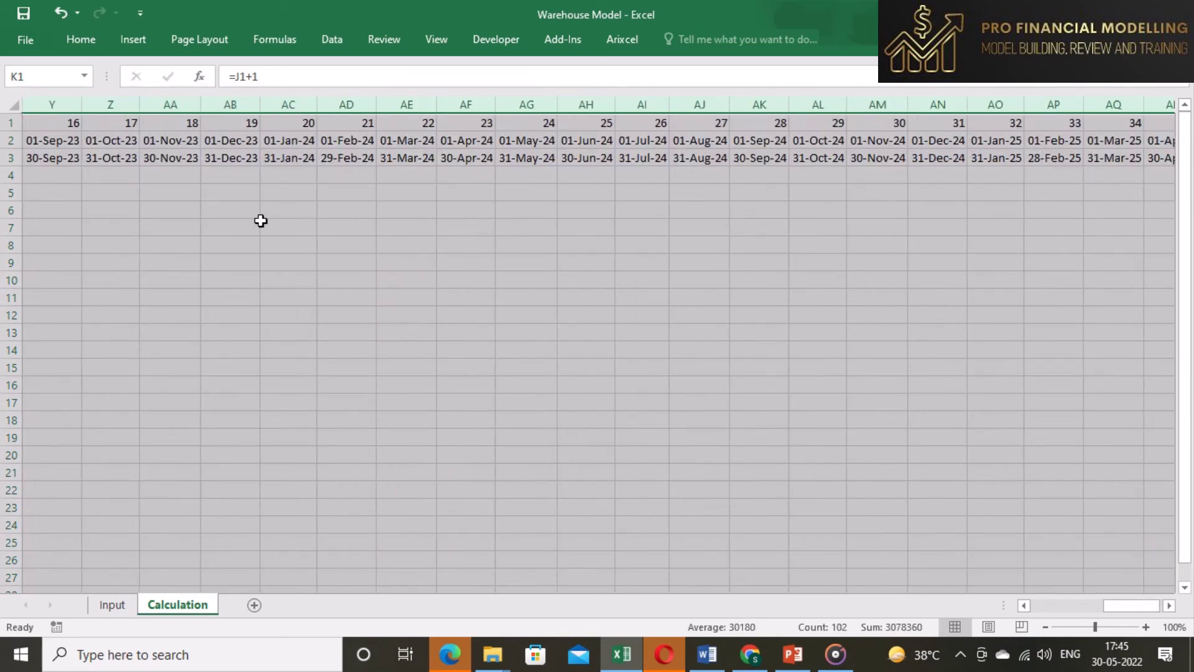
{"action": "left_click", "coordinate": [261, 181]}
{"action": "key", "text": "ctrl+Left"}
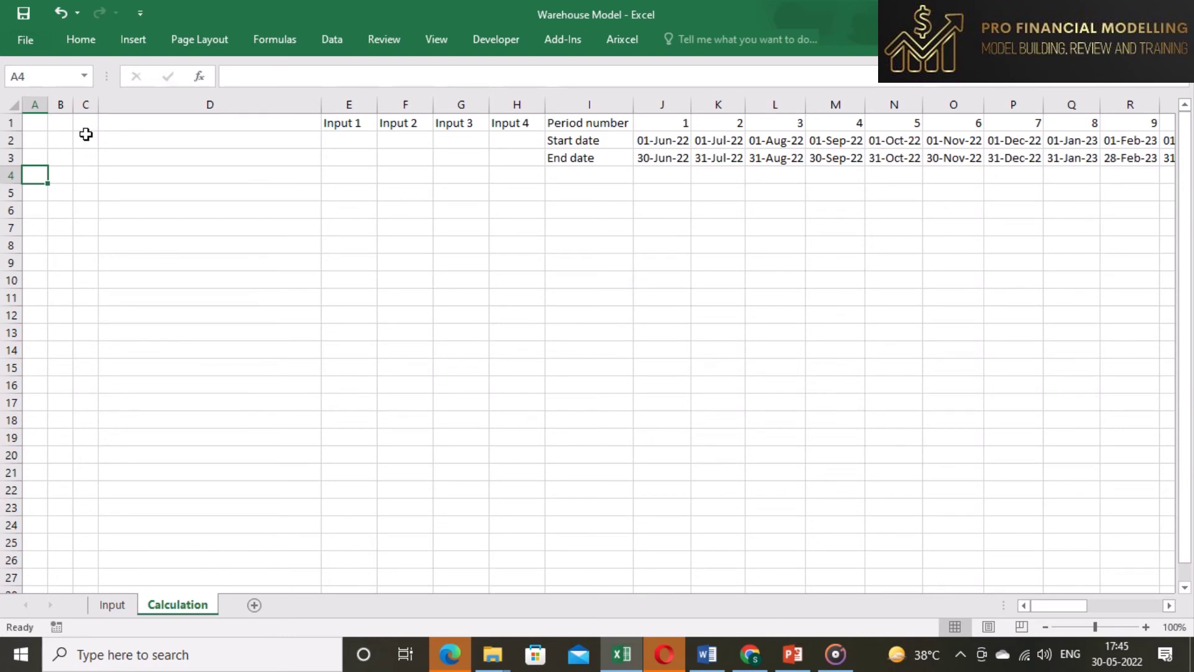
Fill header rows 1 to 3 with purple
{"action": "left_click", "coordinate": [14, 118]}
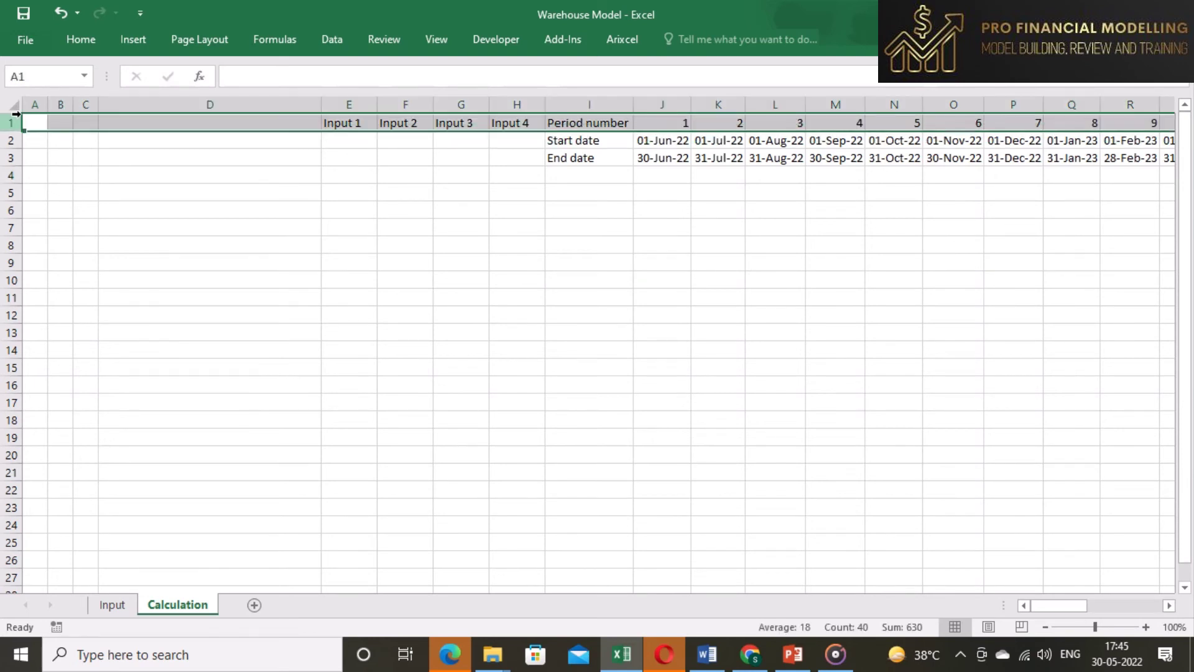
{"action": "left_click_drag", "start_coordinate": [16, 113], "coordinate": [12, 161]}
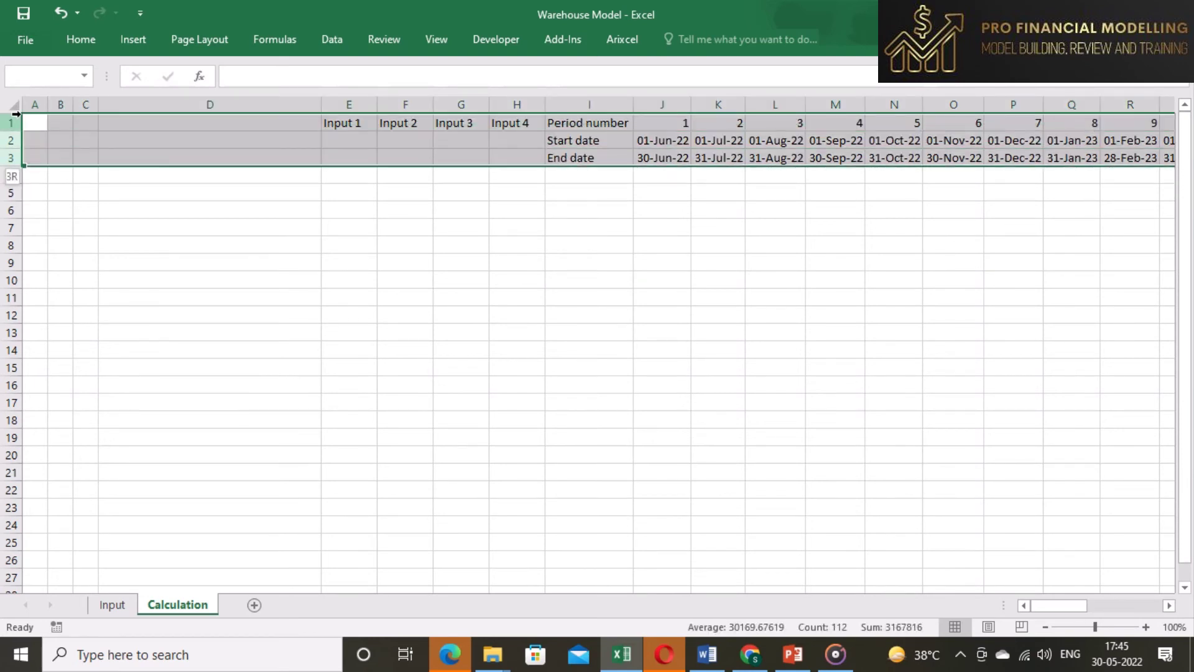
{"action": "left_click", "coordinate": [74, 44]}
{"action": "left_click", "coordinate": [279, 96]}
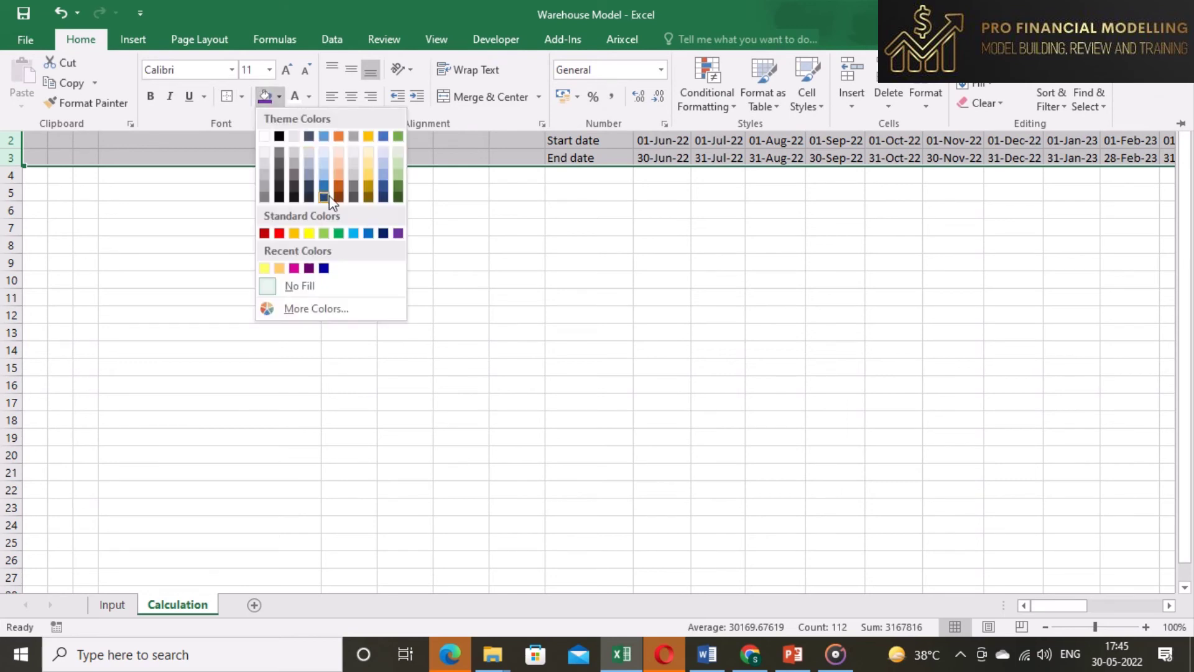
{"action": "left_click", "coordinate": [395, 234]}
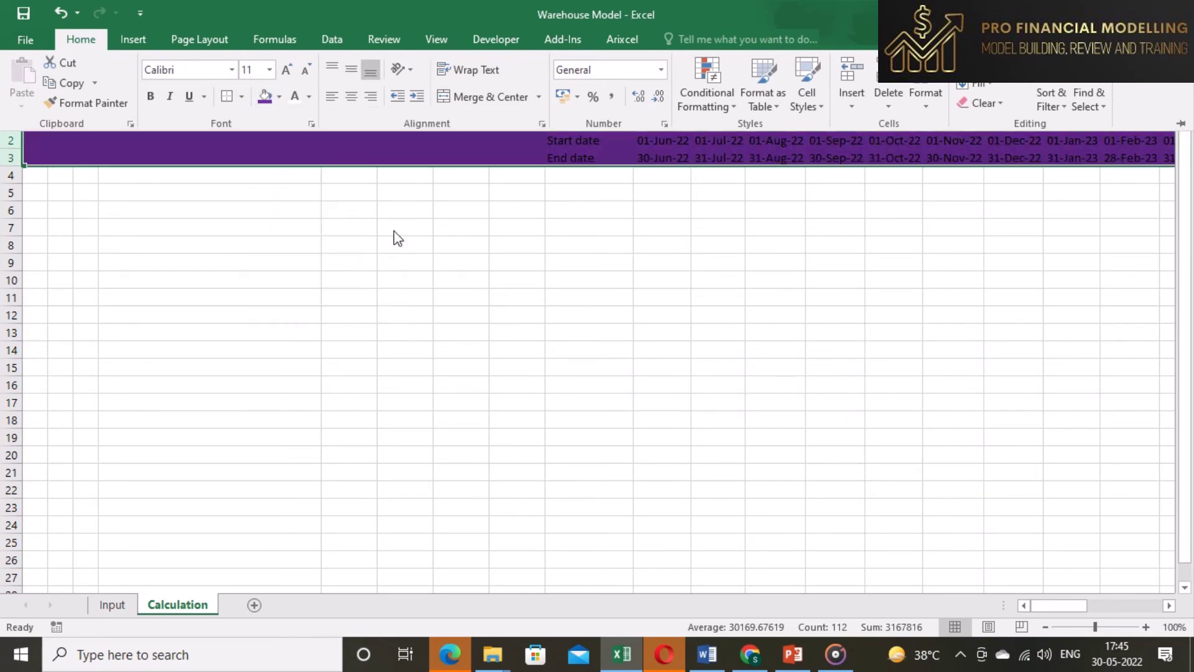
Format the header rows as bold Arial Narrow, size 10
{"action": "left_click", "coordinate": [209, 69]}
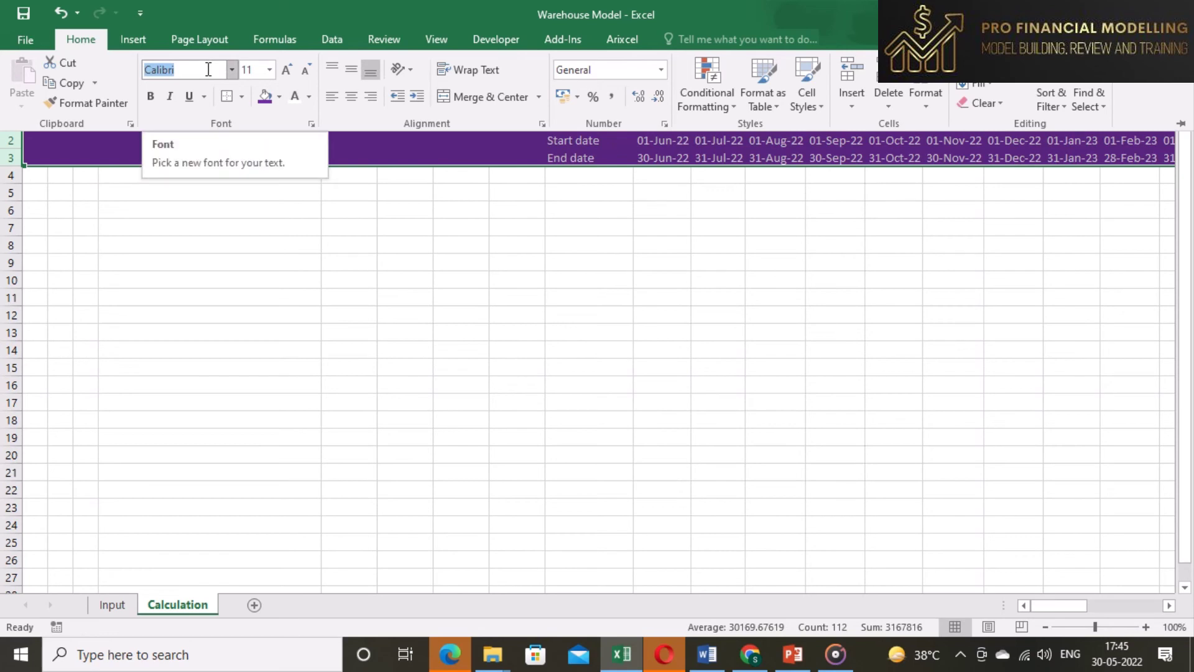
{"action": "type", "text": "Arial Narrow"}
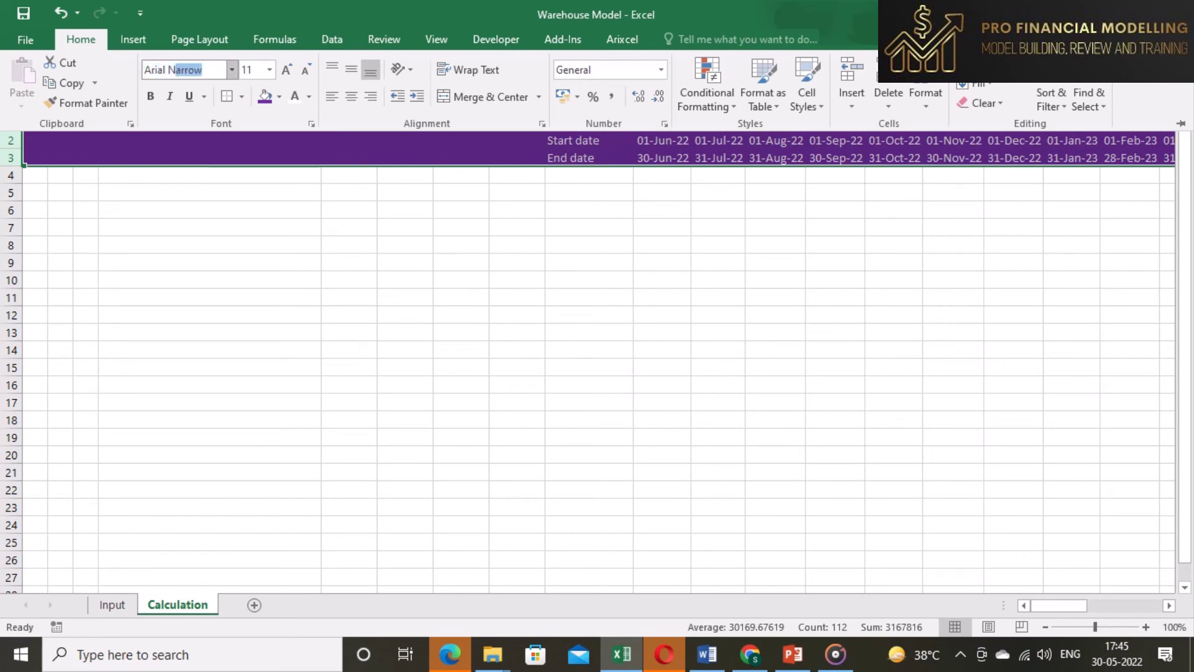
{"action": "key", "text": "Return"}
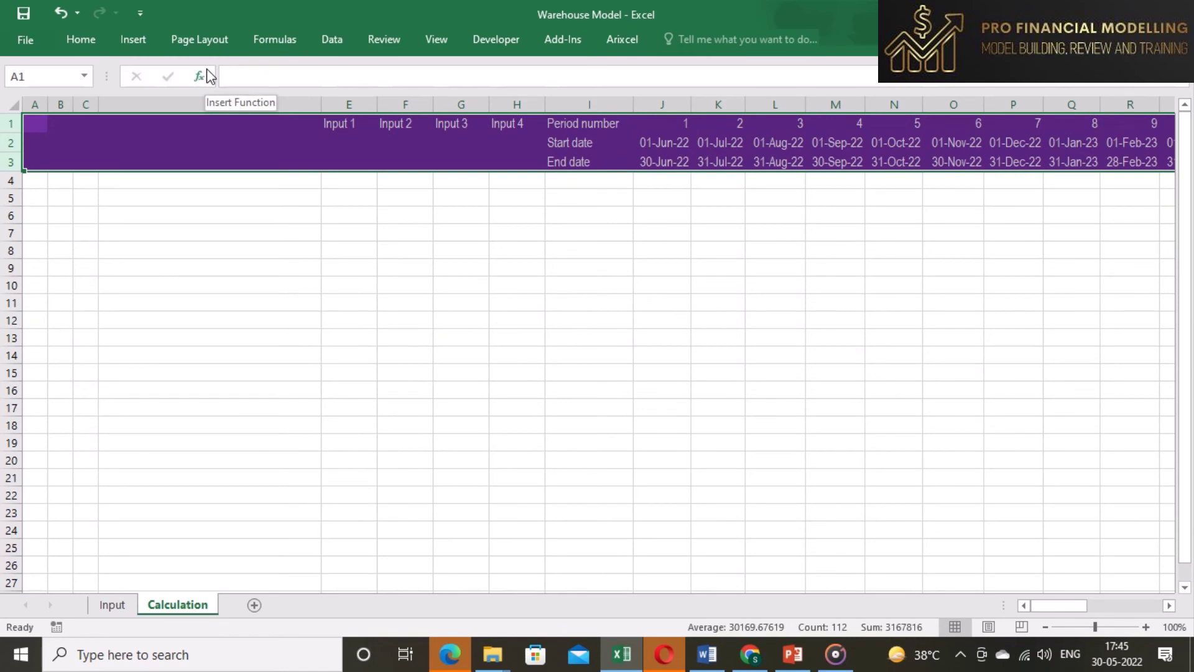
{"action": "key", "text": "ctrl+b"}
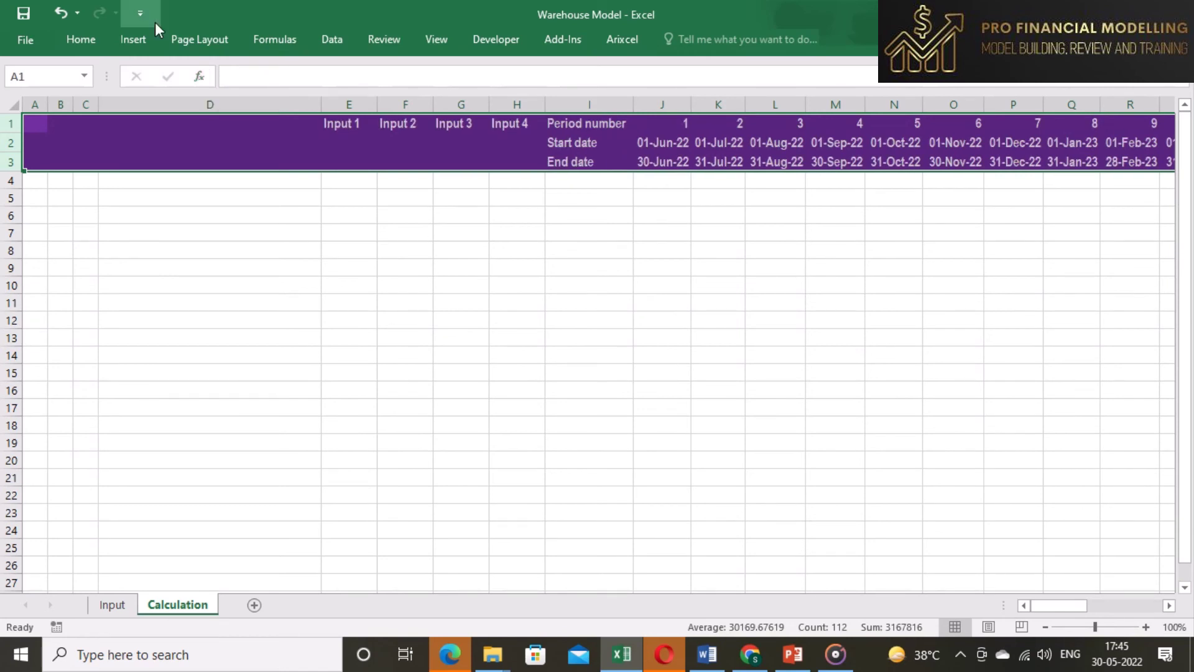
{"action": "left_click", "coordinate": [75, 47]}
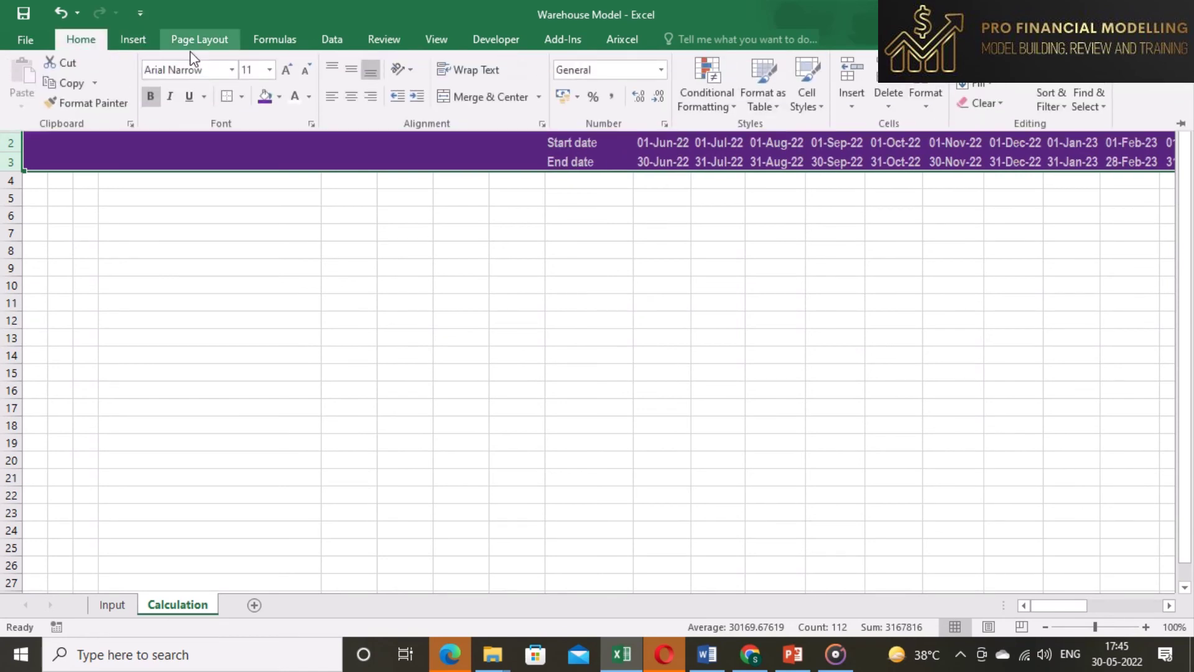
{"action": "left_click", "coordinate": [244, 73]}
{"action": "type", "text": "10"}
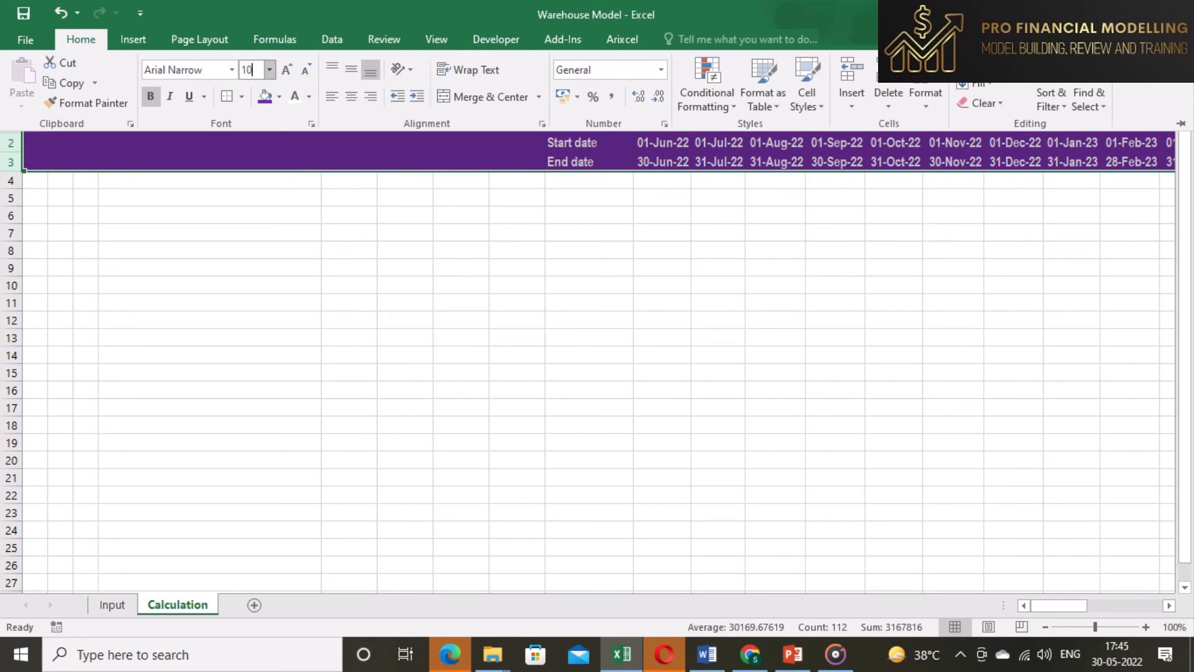
{"action": "key", "text": "Return"}
Type the label Particulars into cell D3
{"action": "left_click", "coordinate": [207, 173]}
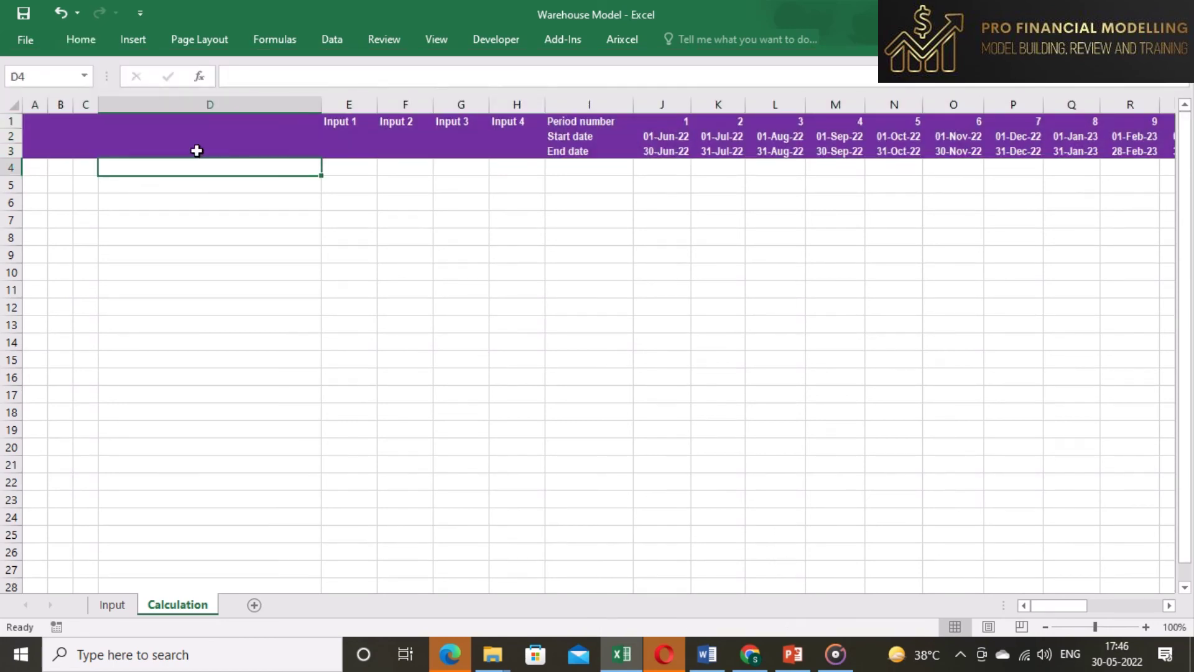
{"action": "left_click", "coordinate": [197, 150]}
{"action": "type", "text": "Par"}
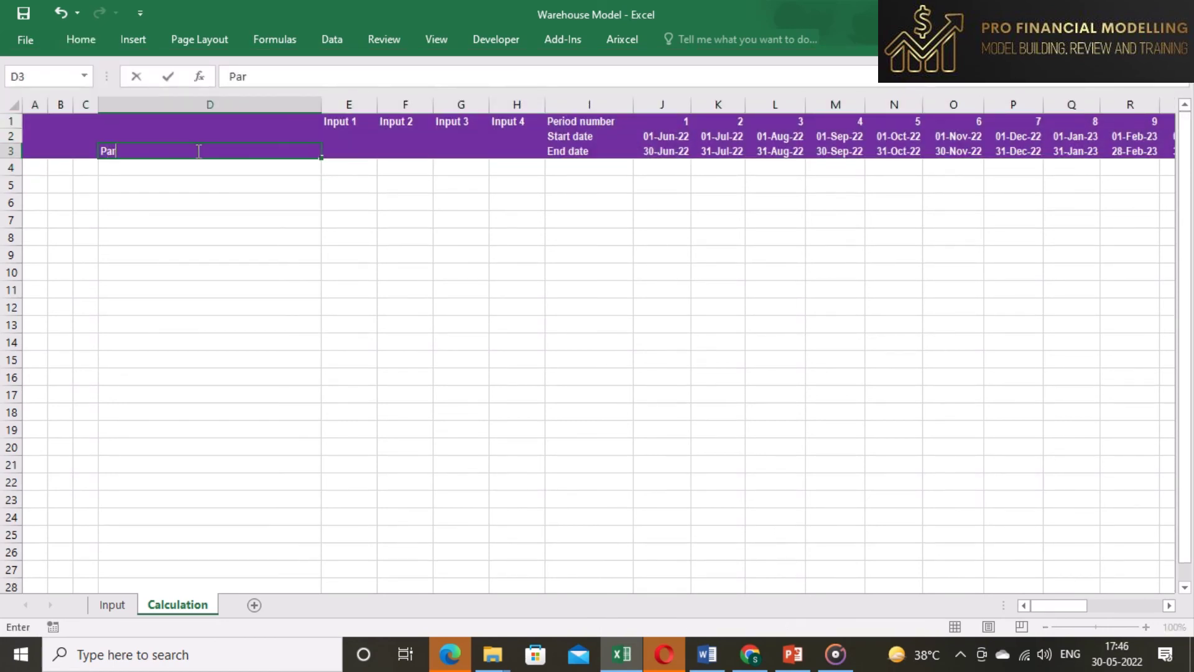
{"action": "type", "text": "ticulars"}
{"action": "left_click", "coordinate": [178, 189]}
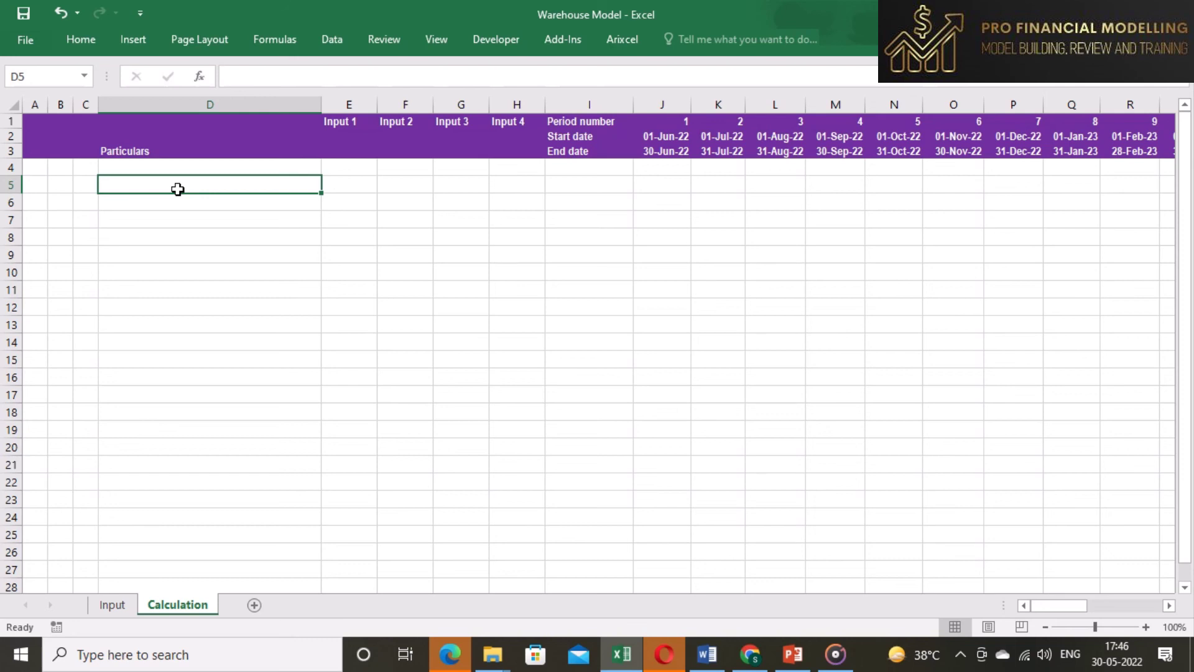
Copy the Calculation sheet to the end of the workbook with Move or Copy
{"action": "right_click", "coordinate": [202, 603]}
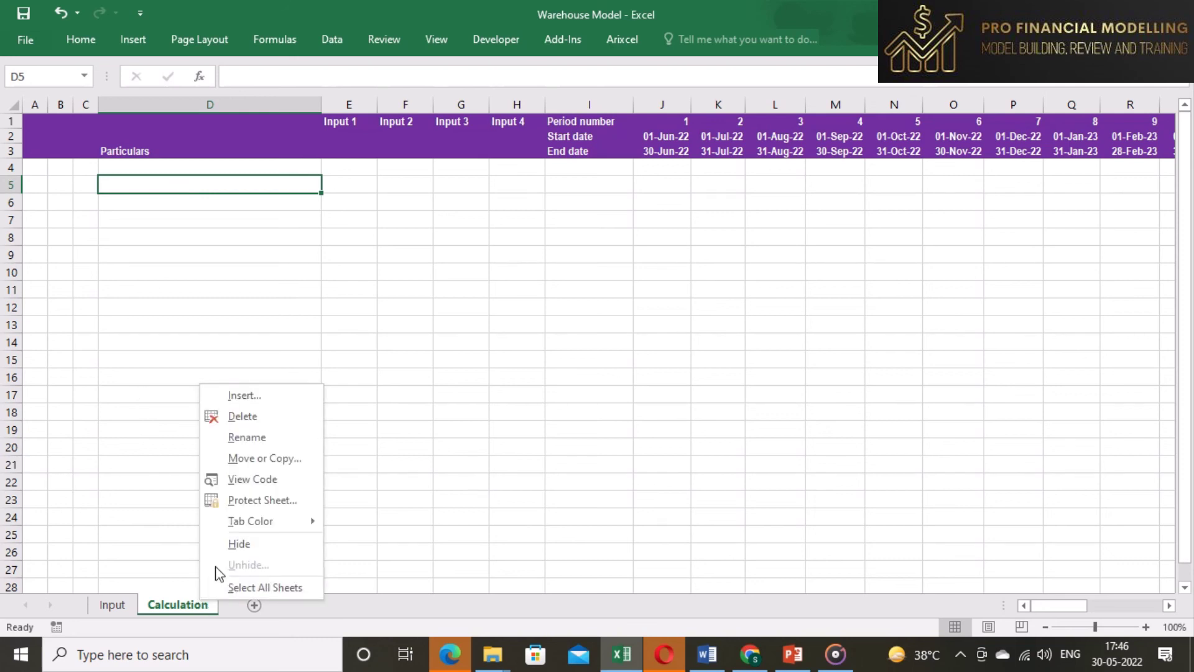
{"action": "left_click", "coordinate": [264, 461]}
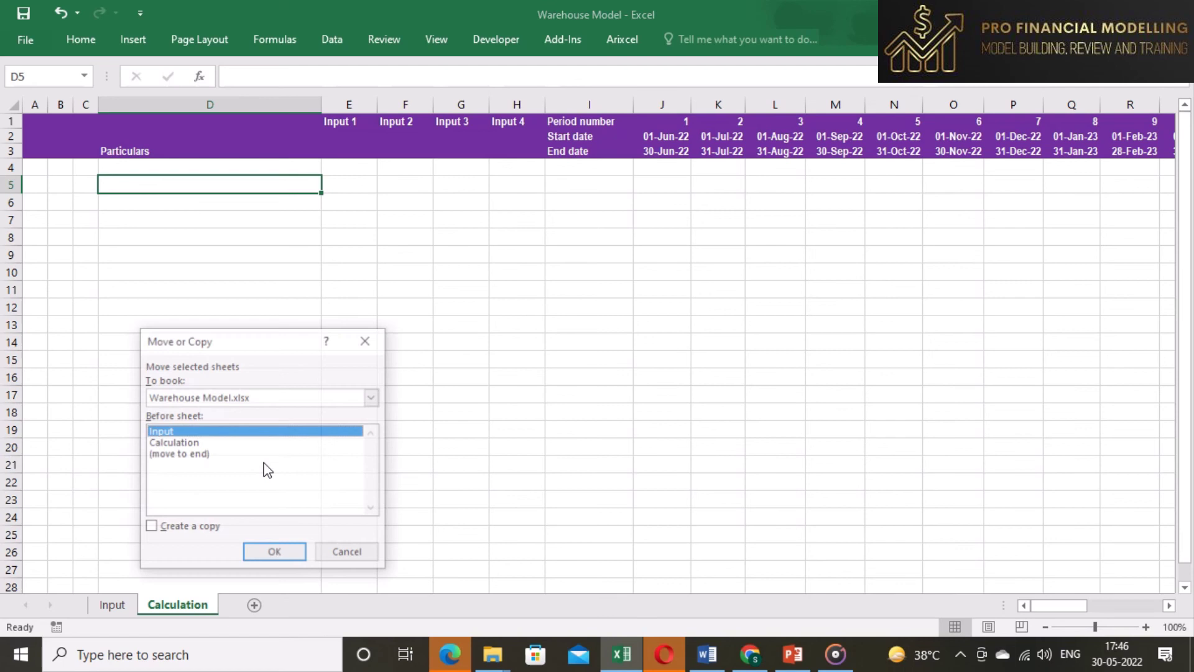
{"action": "left_click", "coordinate": [185, 456]}
{"action": "left_click", "coordinate": [160, 529]}
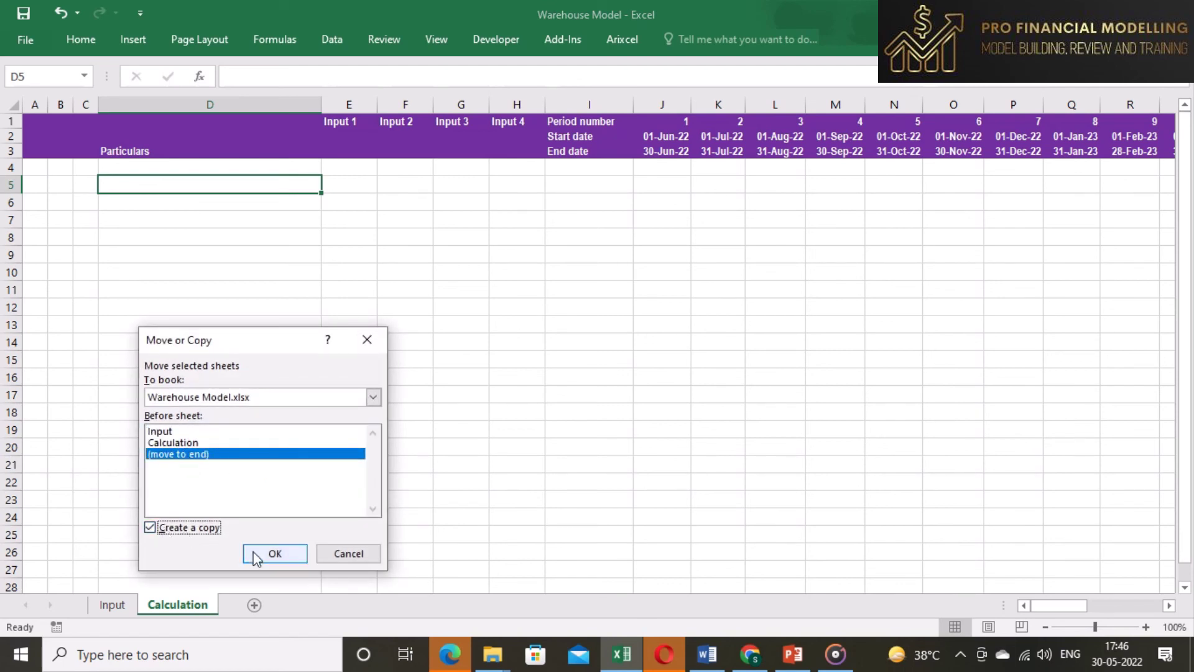
{"action": "left_click", "coordinate": [274, 553]}
Rename the copied sheet to Output
{"action": "double_click", "coordinate": [248, 605]}
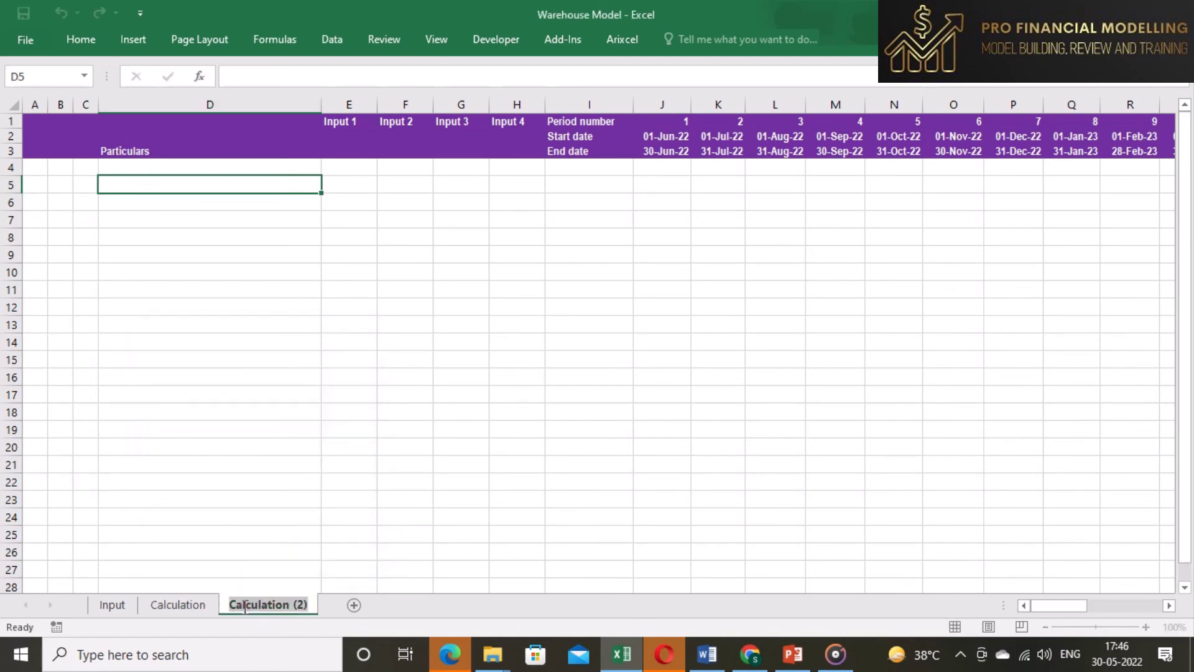
{"action": "type", "text": "Output"}
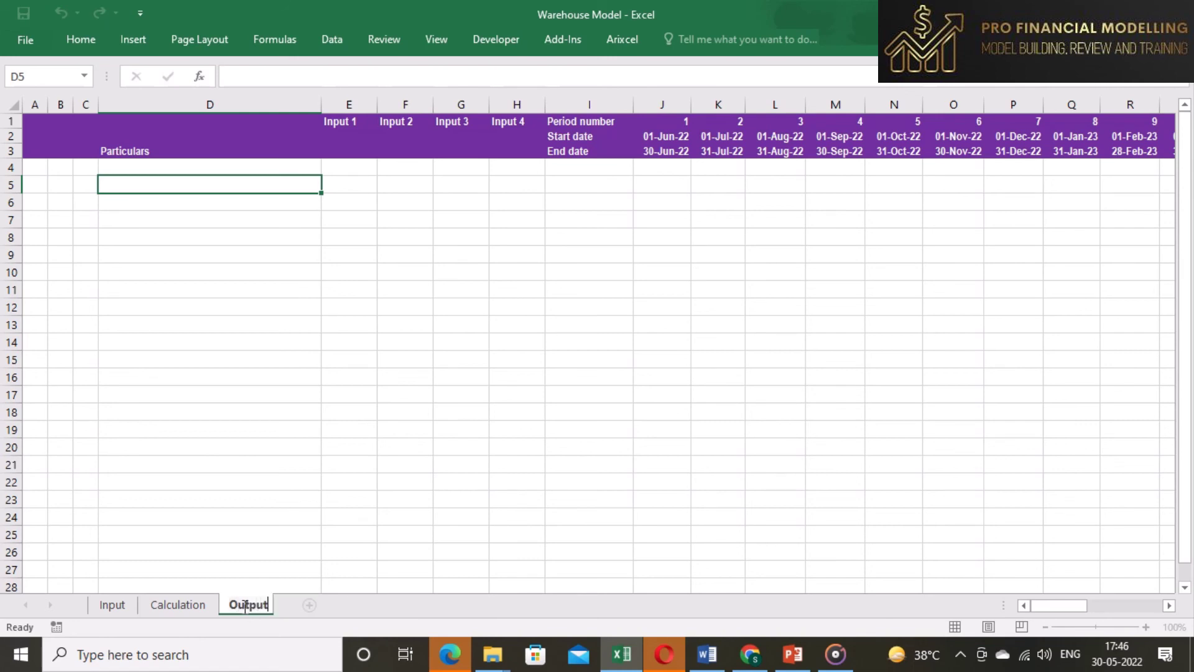
{"action": "key", "text": "Return"}
{"action": "left_click", "coordinate": [309, 554]}
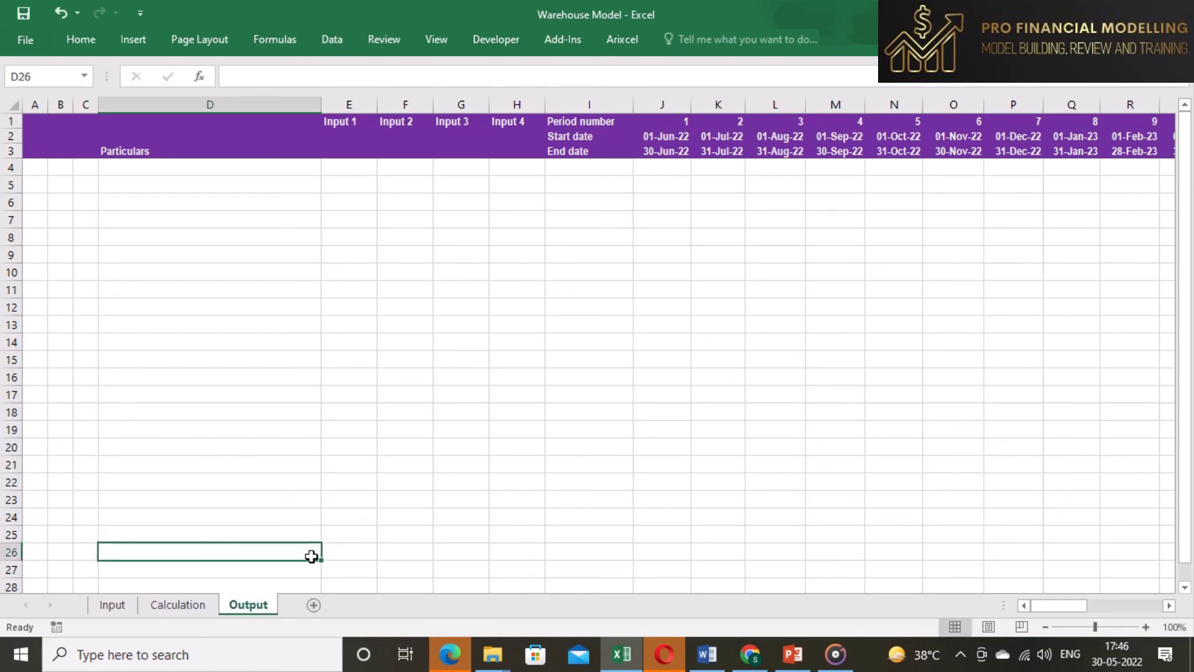